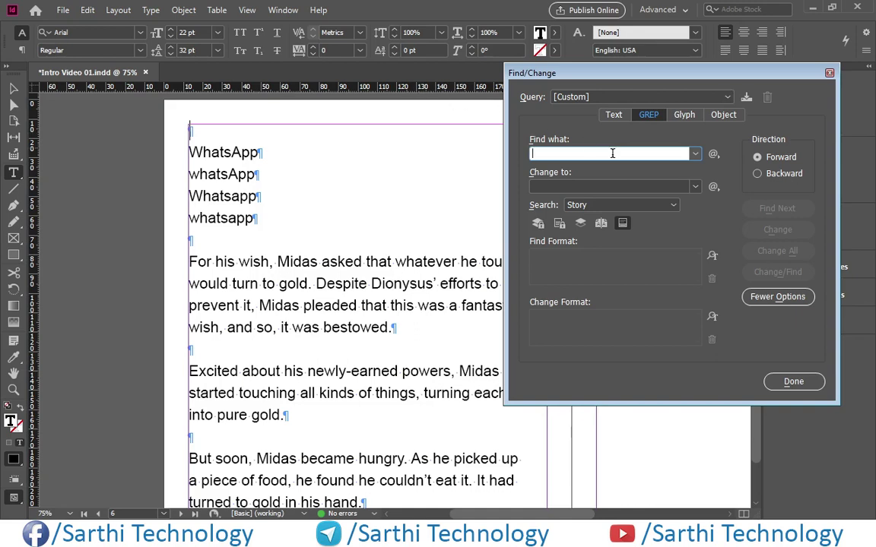
# Copy the first word WhatsApp from the story and paste it as the GREP search expression
pyautogui.click(713, 154)
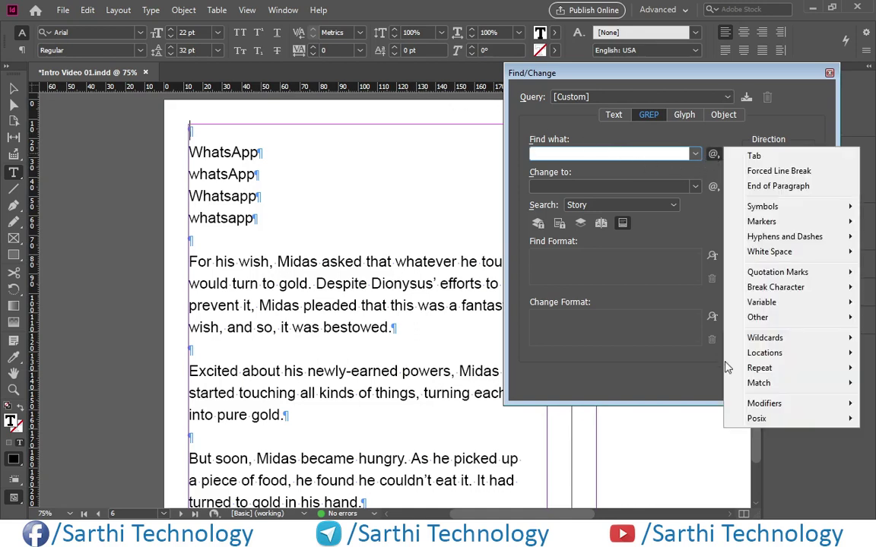
pyautogui.moveTo(751, 407)
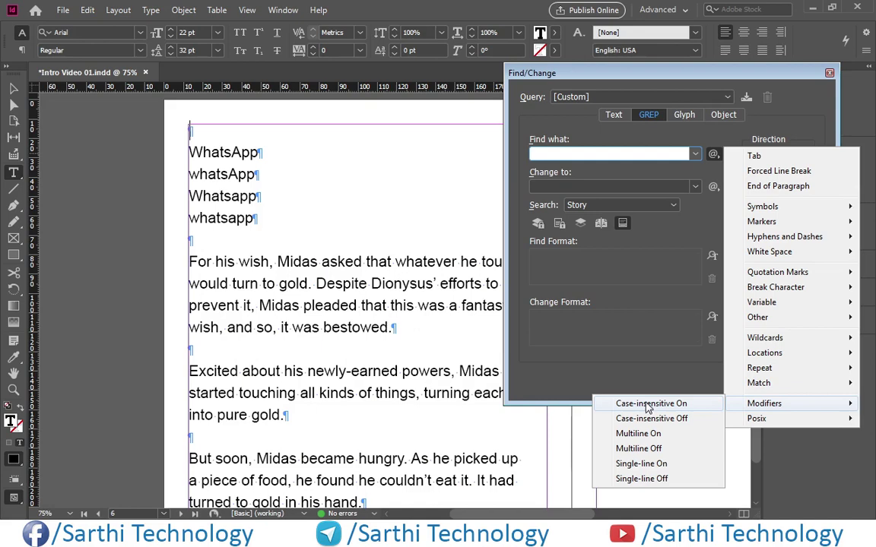
pyautogui.click(191, 130)
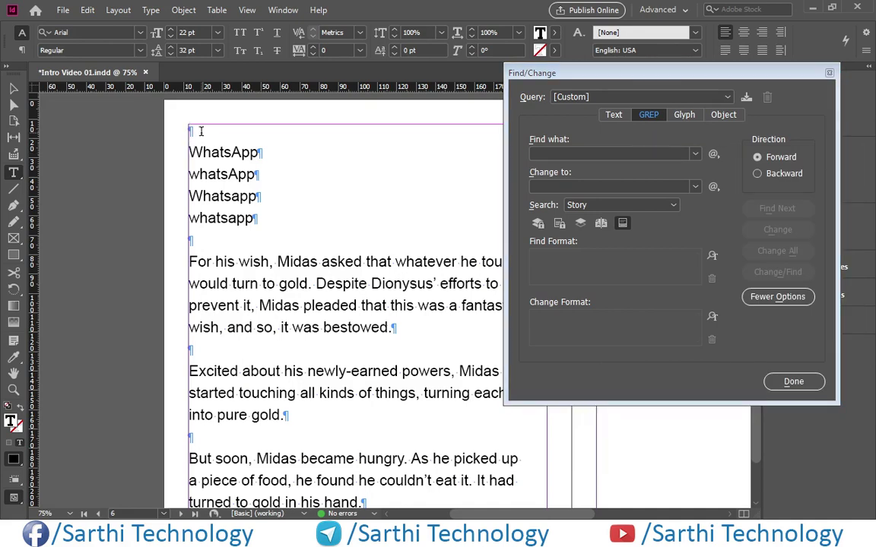
pyautogui.press('Down')
pyautogui.hotkey('shift', 'End')
pyautogui.hotkey('ctrl', 'c')
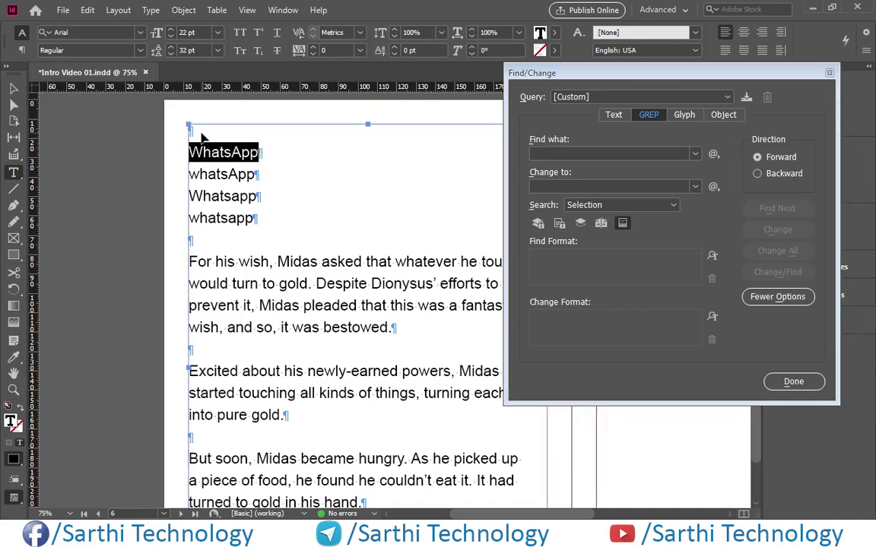
pyautogui.click(556, 155)
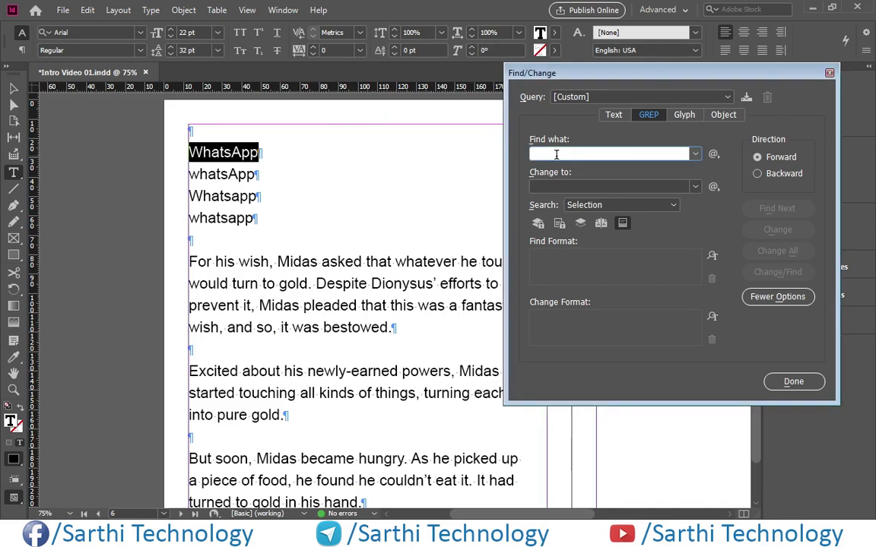
pyautogui.hotkey('ctrl', 'v')
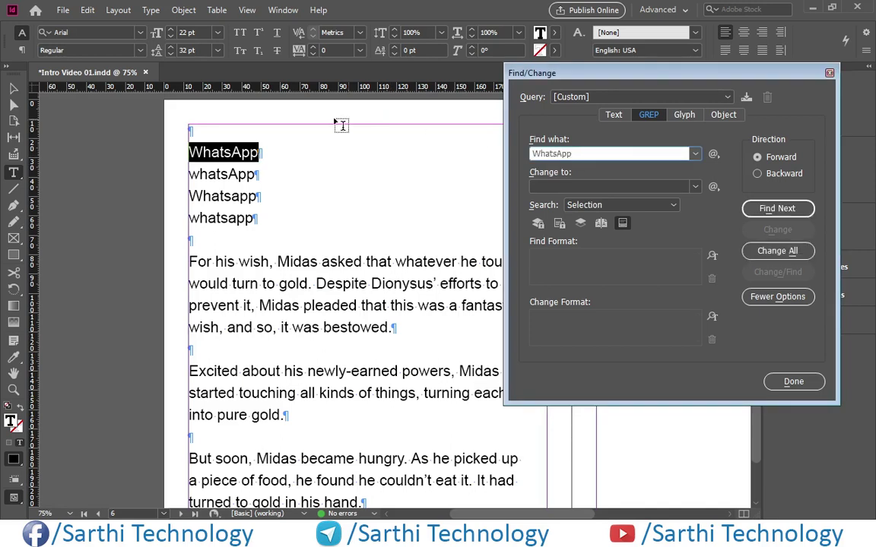
# Search the story from its beginning for WhatsApp until the search completes
pyautogui.click(190, 130)
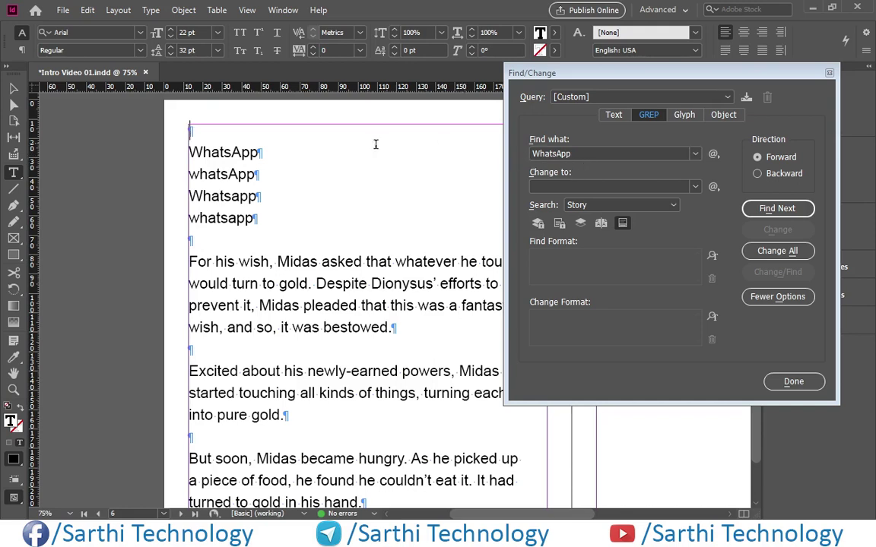
pyautogui.click(779, 213)
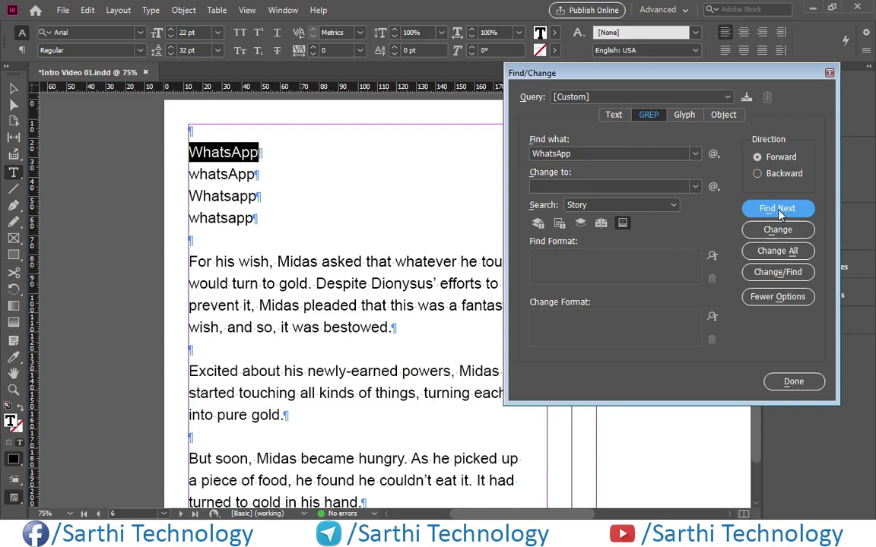
pyautogui.click(779, 214)
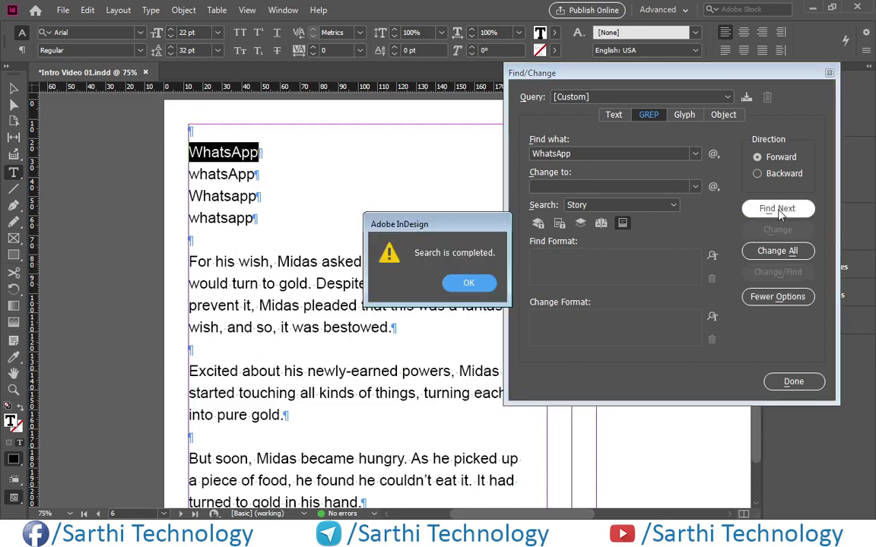
pyautogui.click(473, 286)
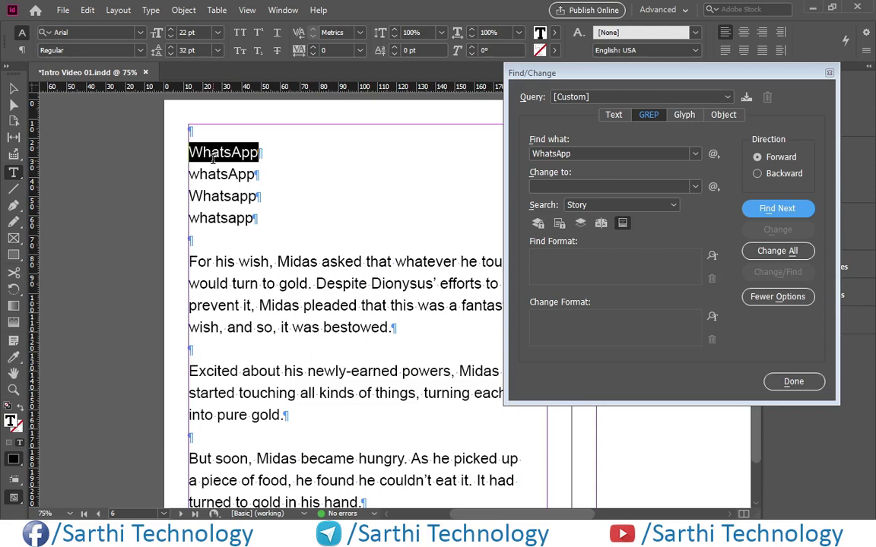
# Insert the Case-insensitive On modifier before WhatsApp so the search expression reads (?i)WhatsApp
pyautogui.click(209, 131)
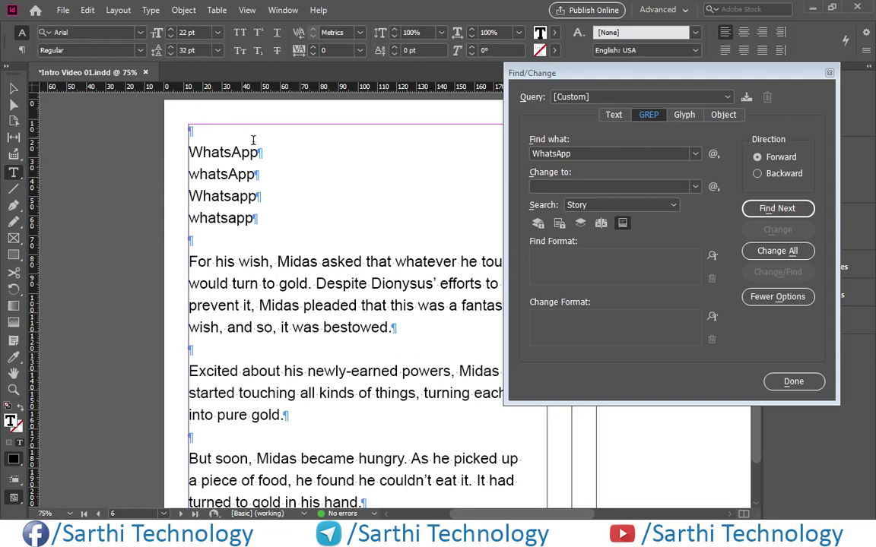
pyautogui.click(534, 155)
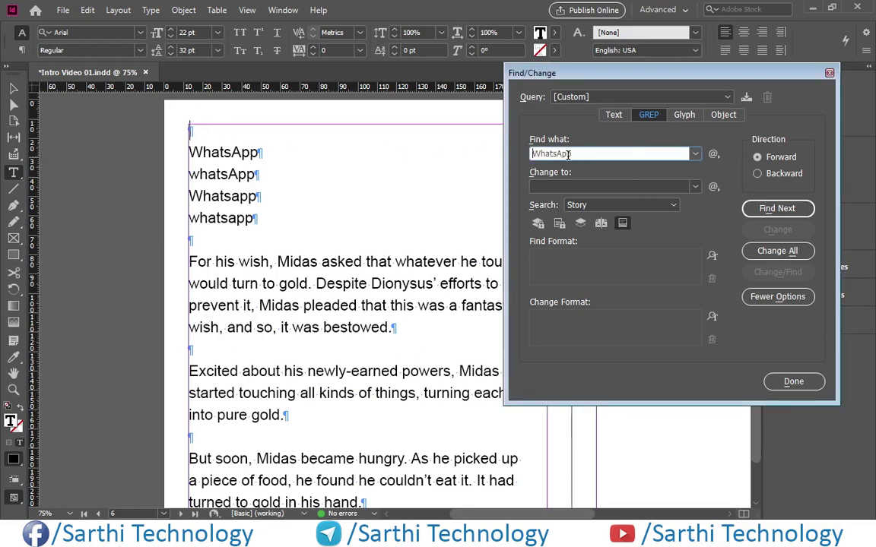
pyautogui.click(715, 157)
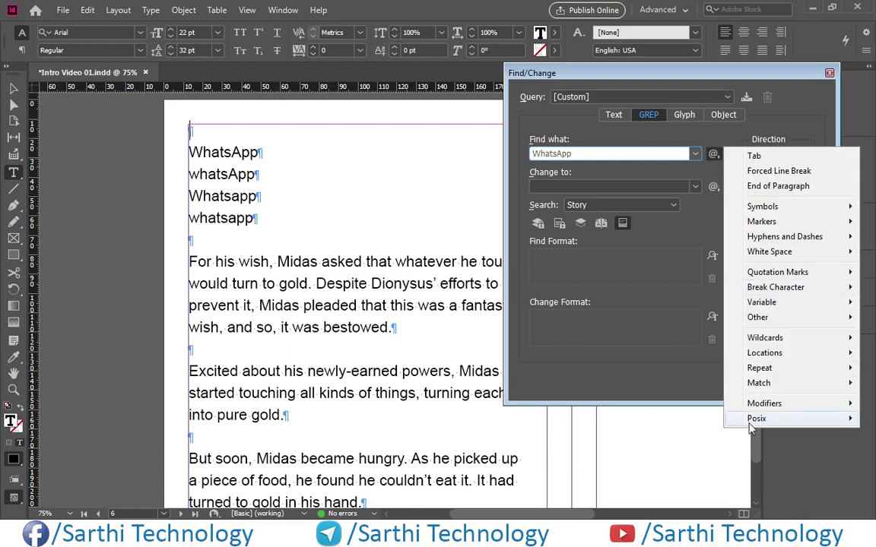
pyautogui.moveTo(747, 409)
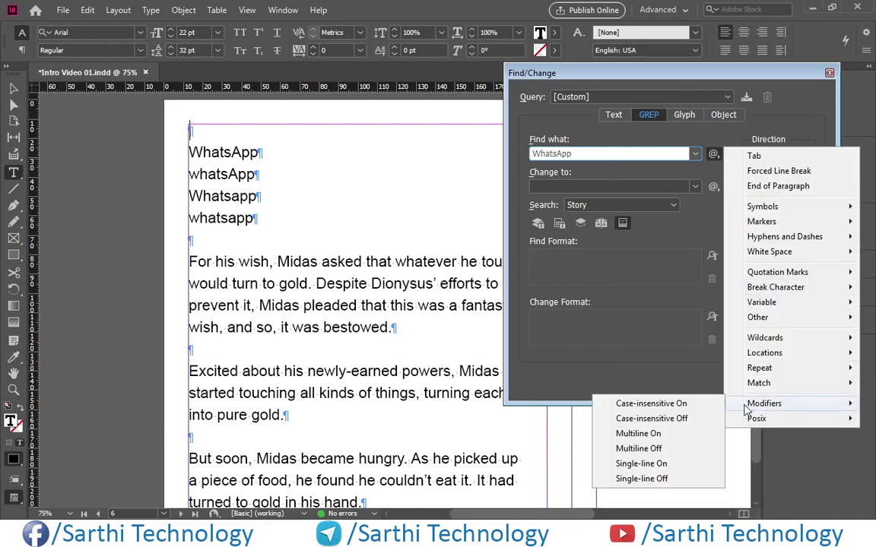
pyautogui.click(673, 408)
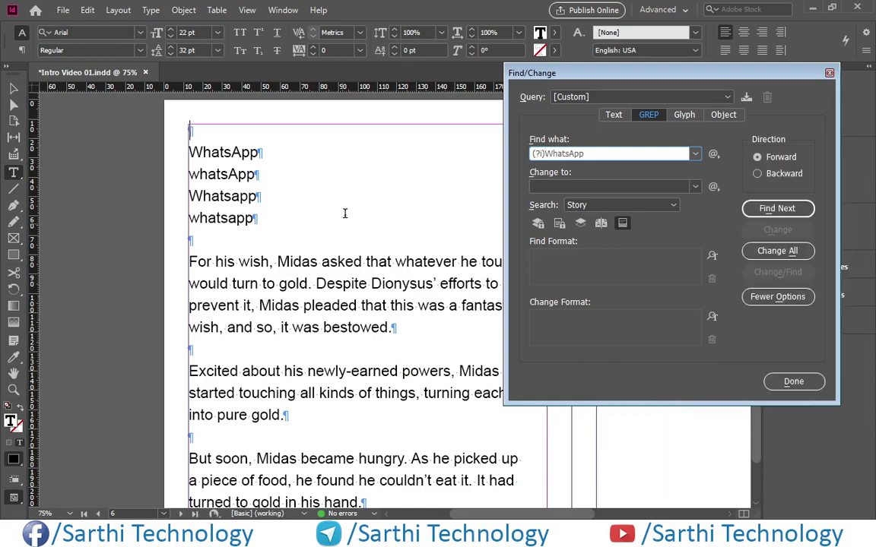
# Step through the matches of (?i)WhatsApp in the story, down to the all-lowercase spelling
pyautogui.click(776, 208)
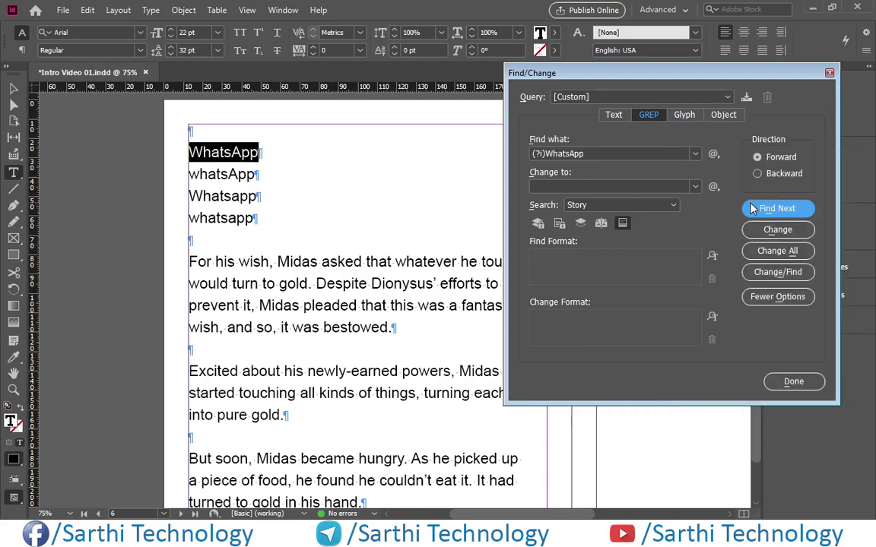
pyautogui.click(752, 209)
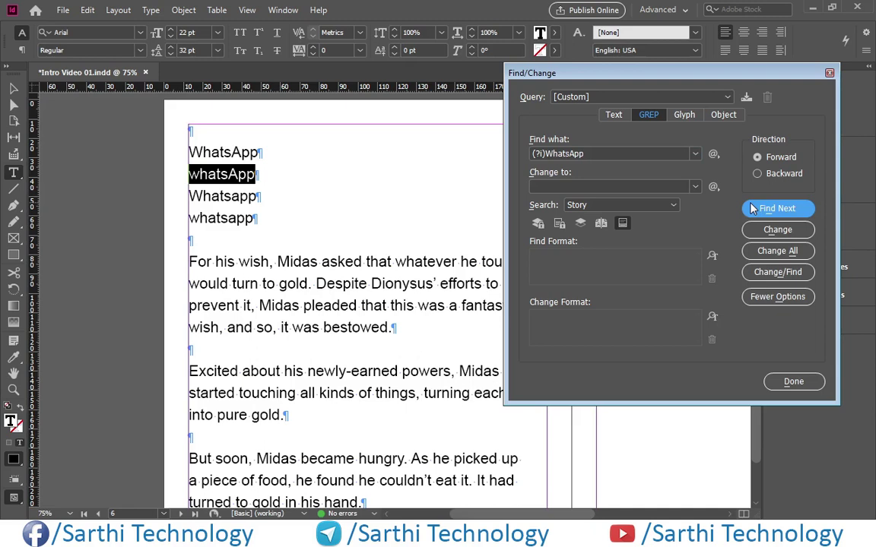
pyautogui.click(752, 208)
pyautogui.click(753, 208)
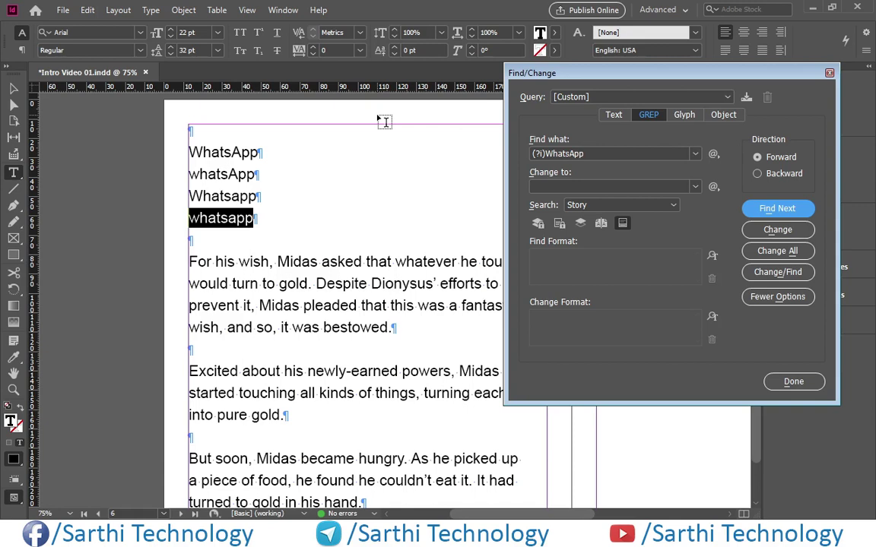
# Insert the Case-insensitive Off modifier between Whats and App so the search expression reads (?i)Whats(?-i)App
pyautogui.click(571, 155)
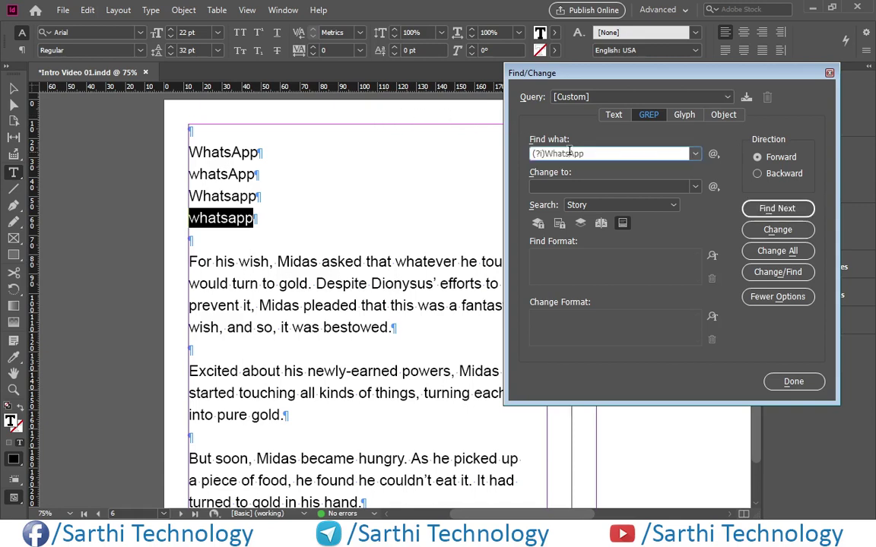
pyautogui.click(714, 155)
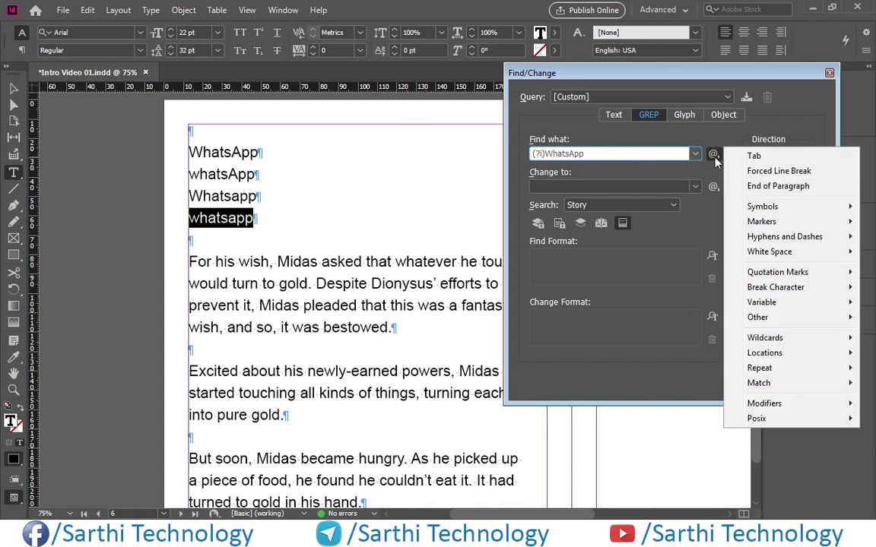
pyautogui.moveTo(764, 404)
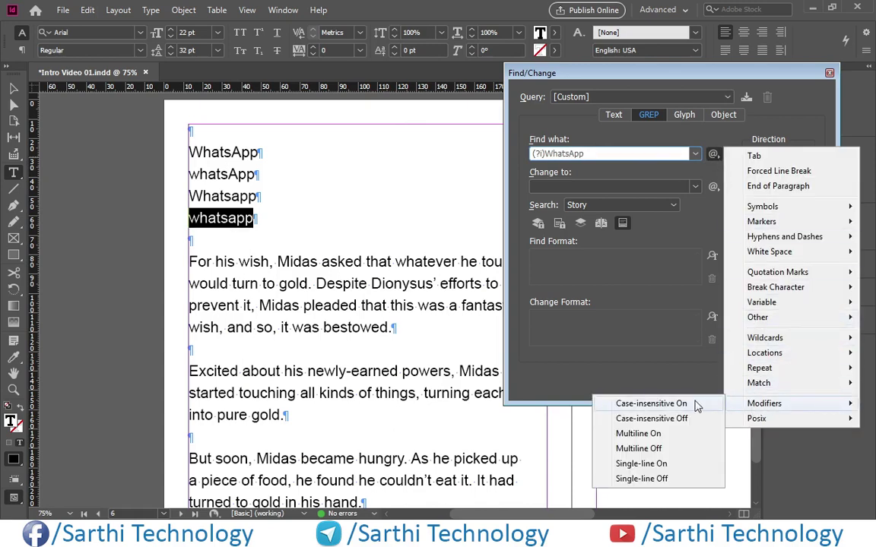
pyautogui.click(663, 420)
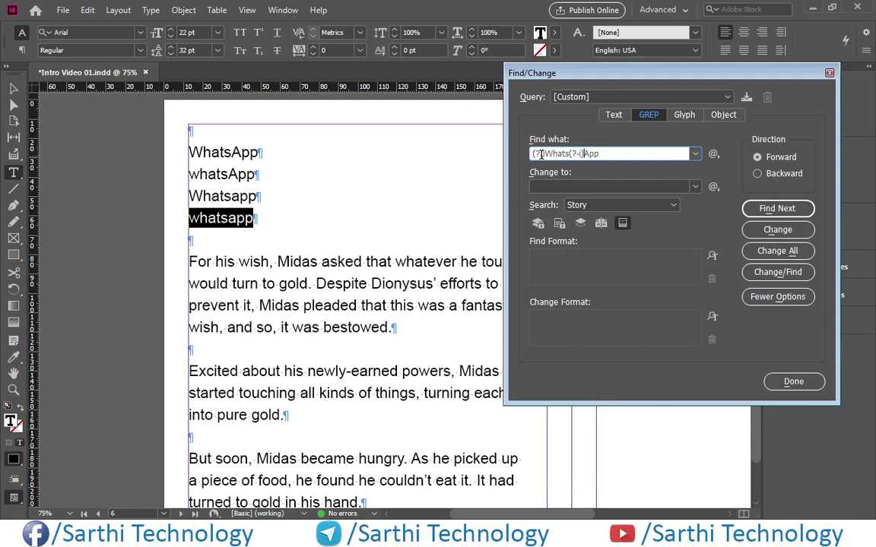
pyautogui.moveTo(545, 153); pyautogui.dragTo(568, 154)
pyautogui.moveTo(584, 154); pyautogui.dragTo(598, 155)
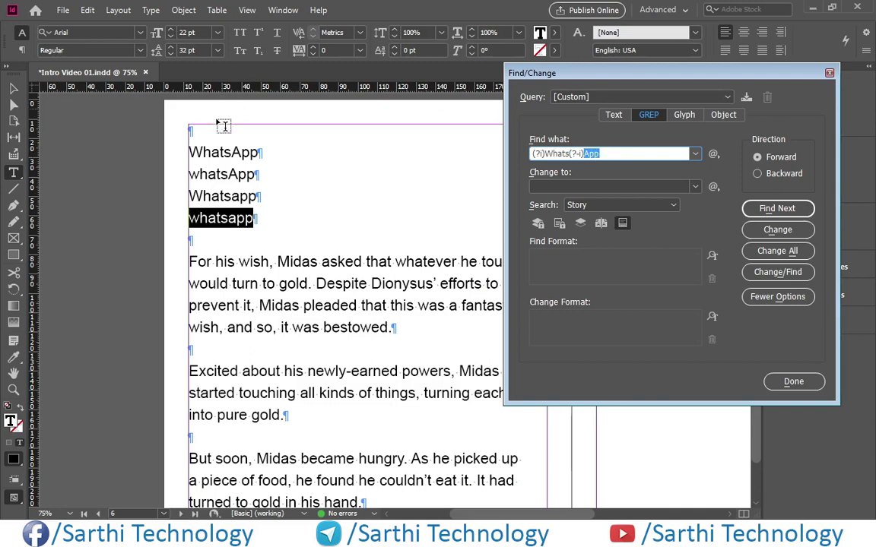
# Search the story from its beginning for (?i)Whats(?-i)App until the search completes
pyautogui.click(200, 134)
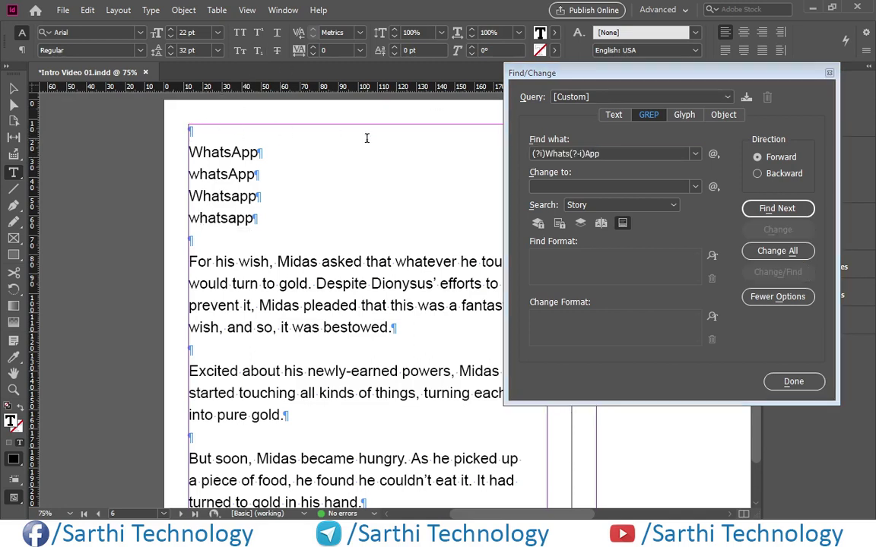
pyautogui.click(762, 208)
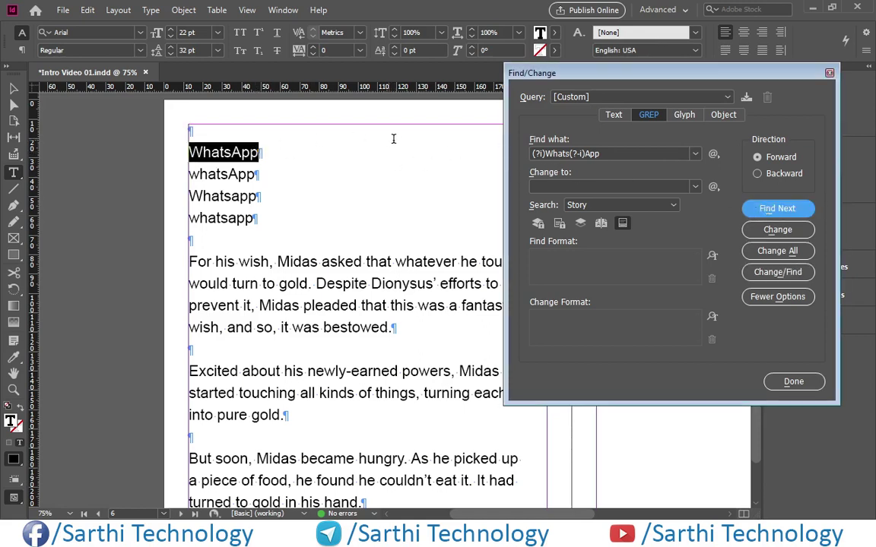
pyautogui.click(789, 212)
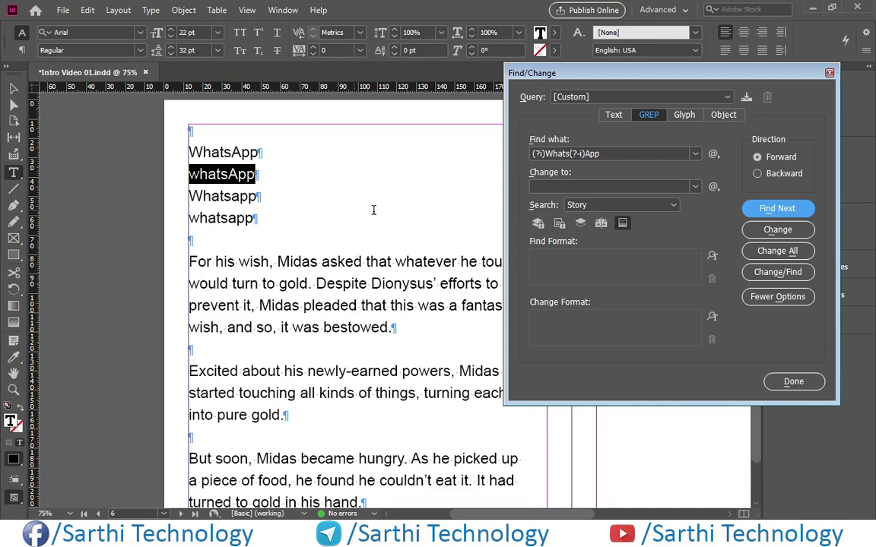
pyautogui.click(771, 209)
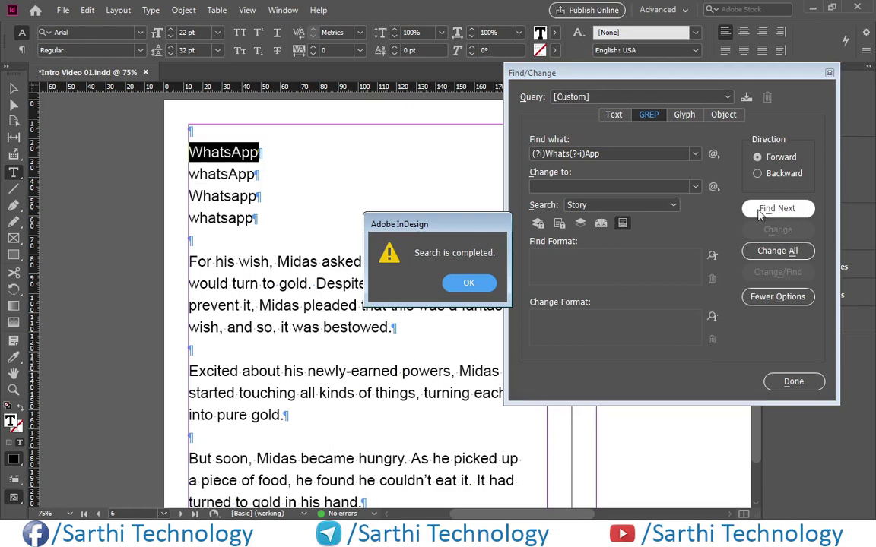
pyautogui.click(469, 282)
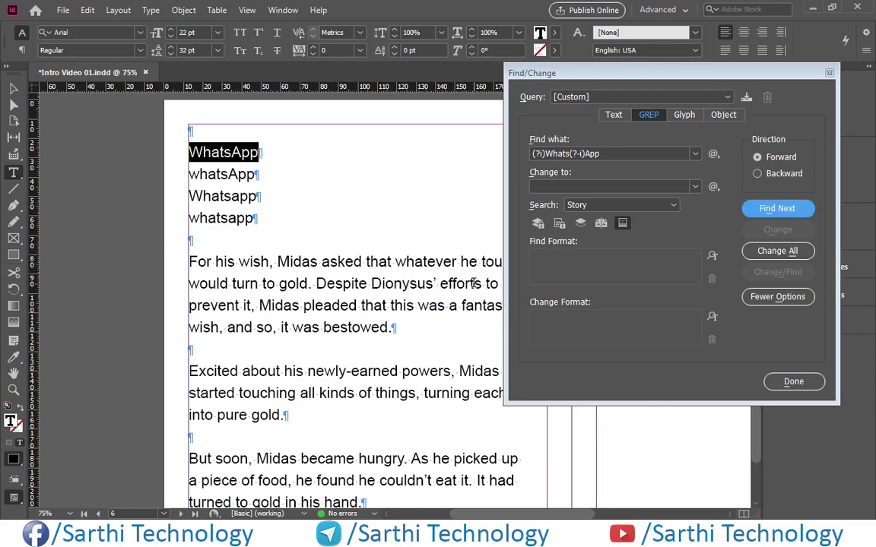
# Replace the whole GREP search expression with .+ in the Find what field
pyautogui.click(713, 154)
pyautogui.moveTo(757, 403)
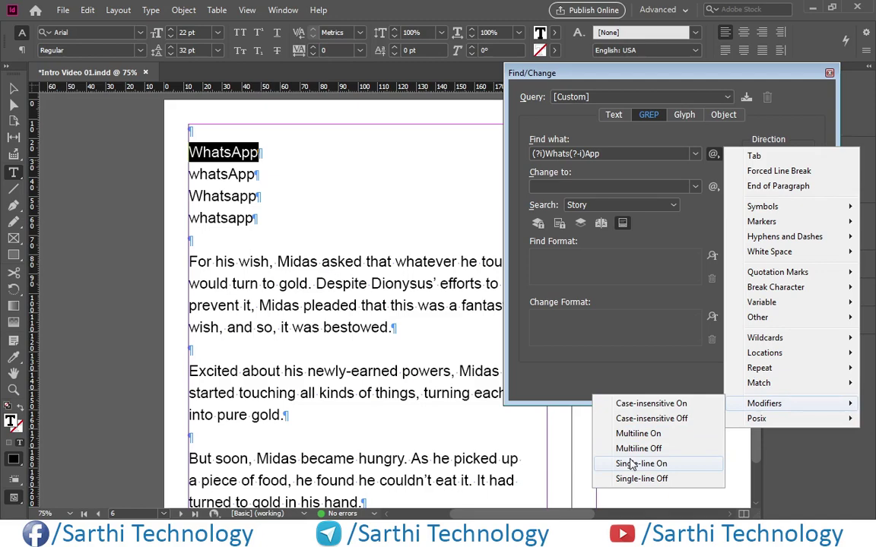
pyautogui.click(634, 154)
pyautogui.hotkey('ctrl', 'a')
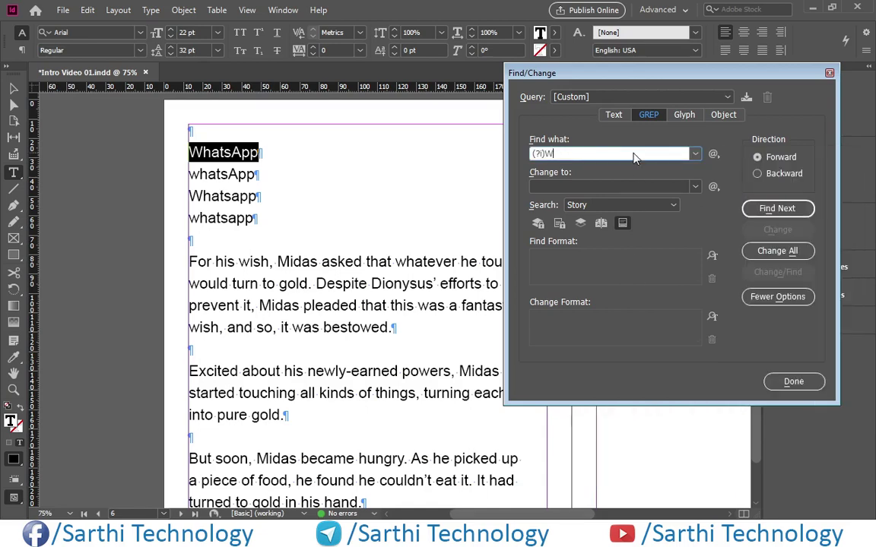
pyautogui.press('BackSpace')
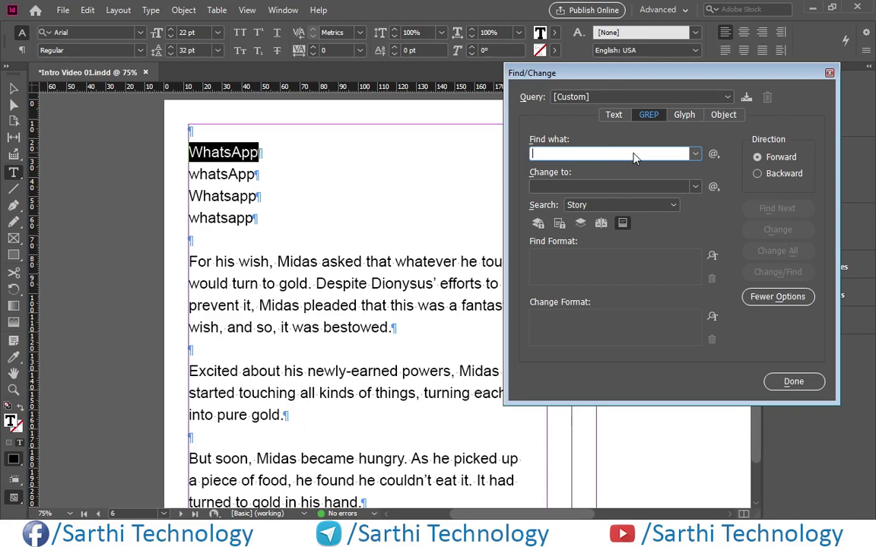
pyautogui.write('.')
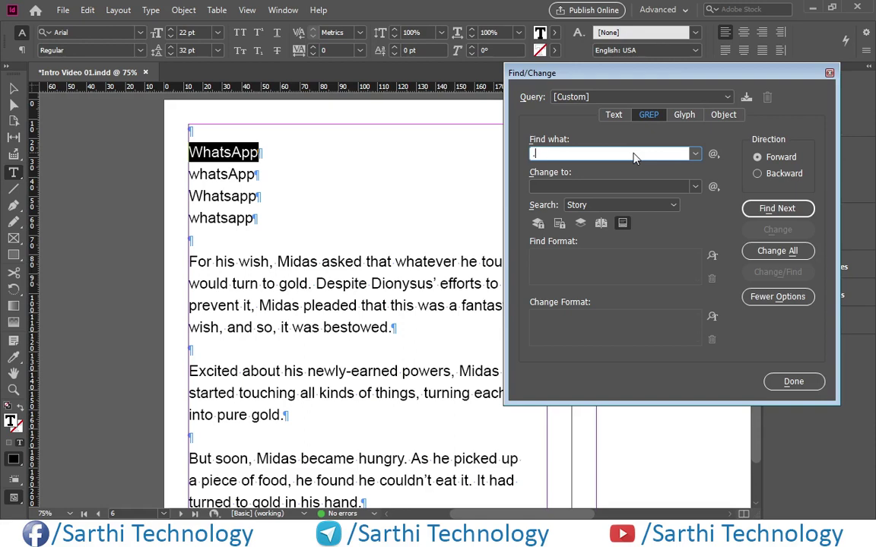
pyautogui.write('+')
# Move the Find/Change dialog clear of the text and find the next .+ match after the third word, Whatsapp
pyautogui.click(343, 201)
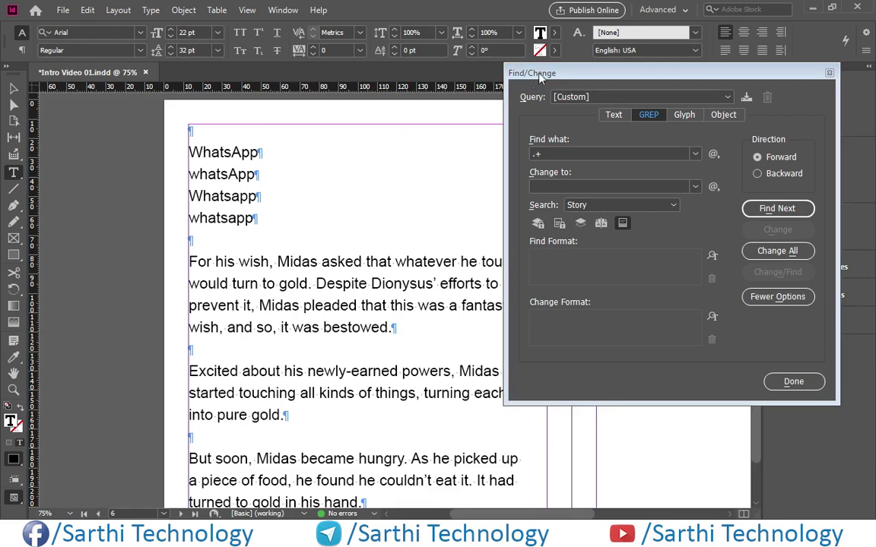
pyautogui.moveTo(543, 77); pyautogui.dragTo(589, 79)
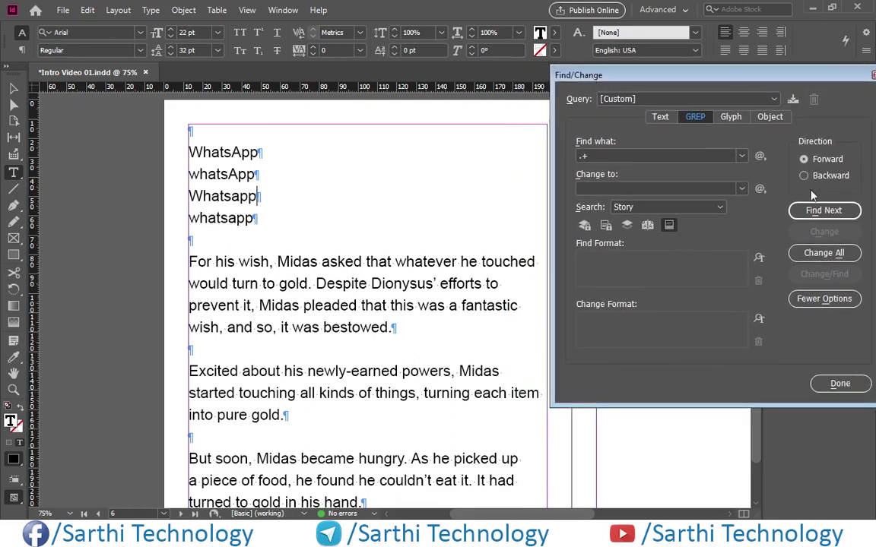
pyautogui.click(819, 212)
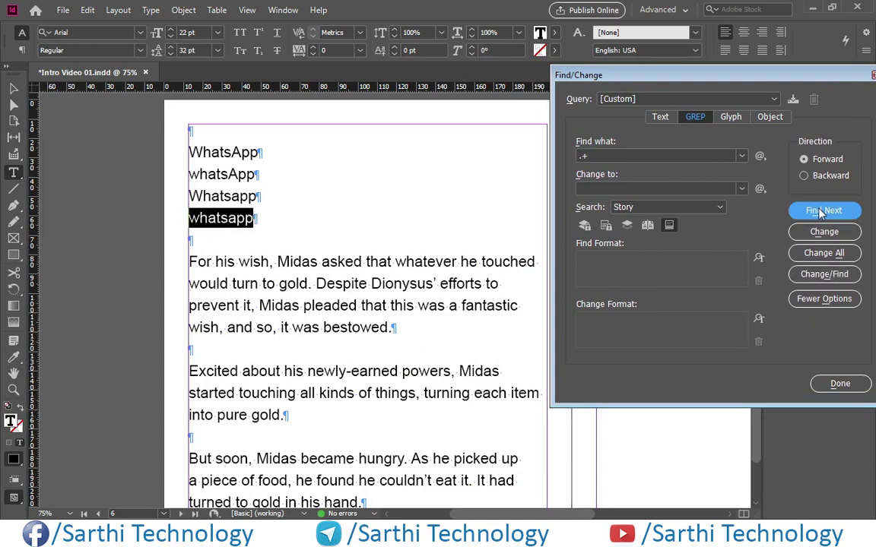
# Find the next .+ match and insert the Single-line On modifier before .+ so the search expression reads (?s).+
pyautogui.click(820, 211)
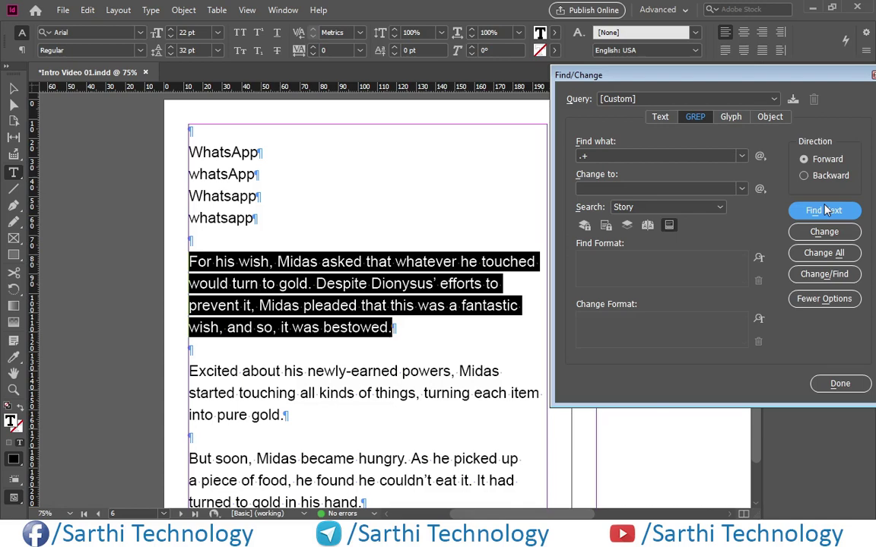
pyautogui.click(643, 157)
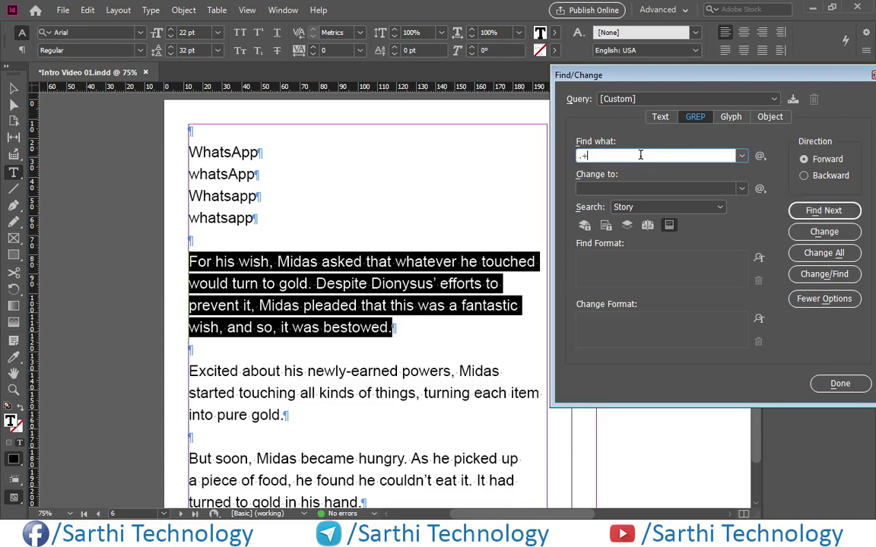
pyautogui.click(761, 156)
pyautogui.moveTo(780, 407)
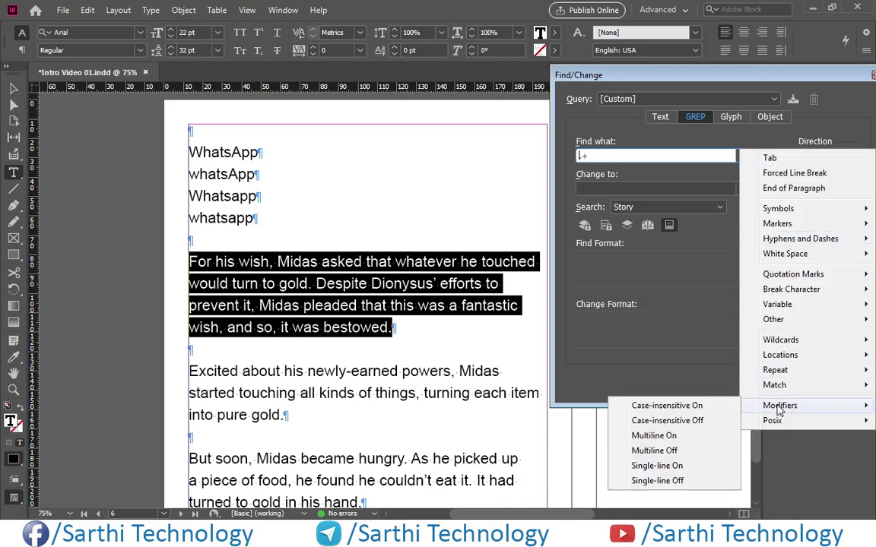
pyautogui.click(659, 466)
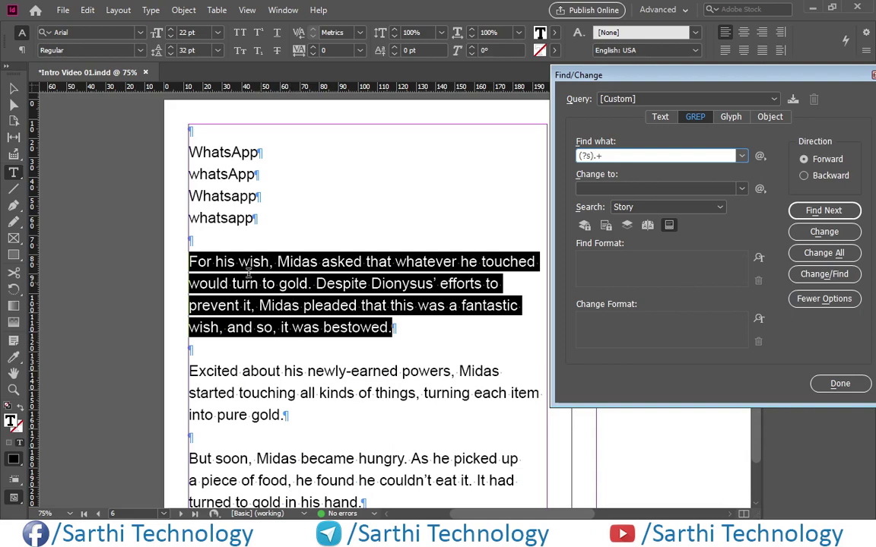
# Search twice for (?s).+ starting from the empty paragraph below whatsapp
pyautogui.click(209, 229)
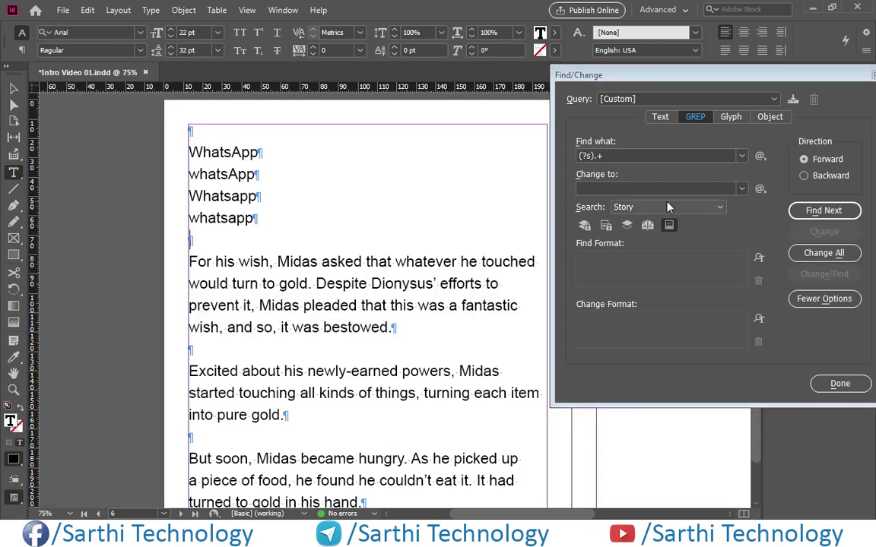
pyautogui.click(824, 210)
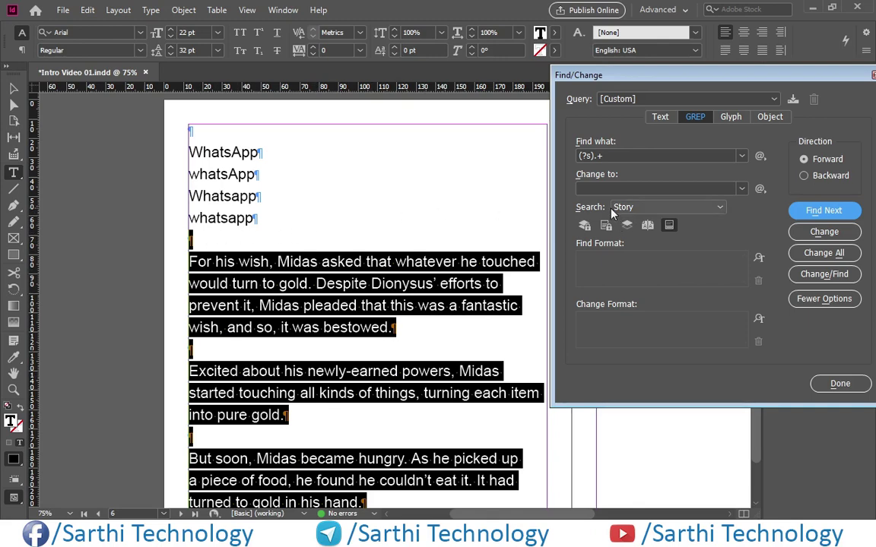
pyautogui.click(247, 227)
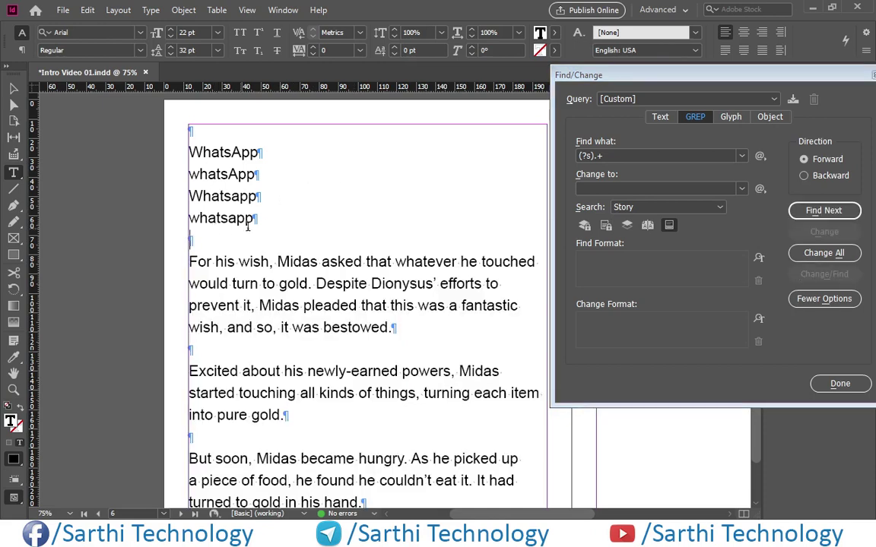
pyautogui.click(810, 213)
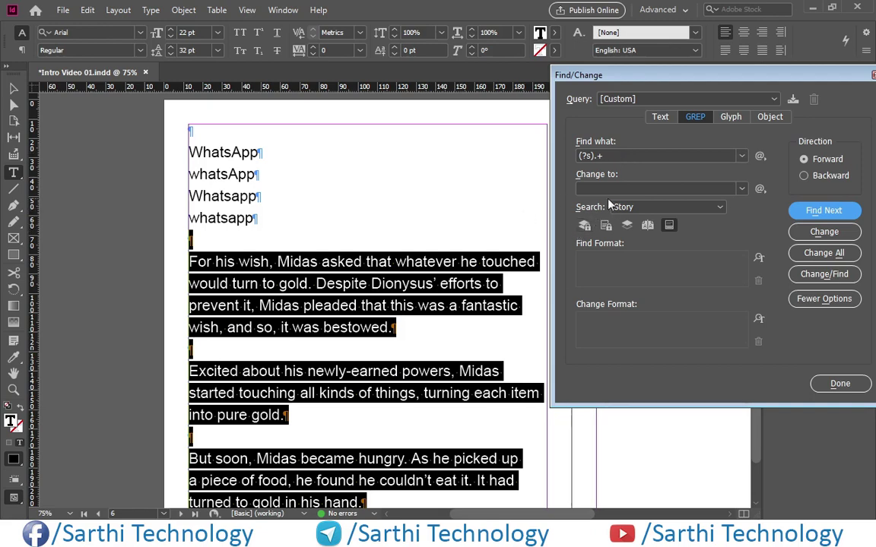
# Extend the search expression to (?s).+gold\. and find its match from the empty paragraph below whatsapp
pyautogui.click(632, 155)
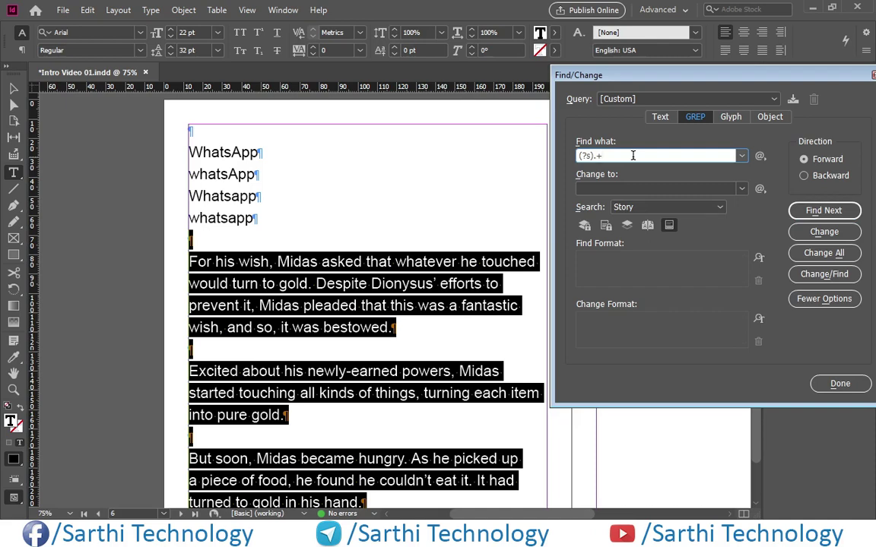
pyautogui.write('gold')
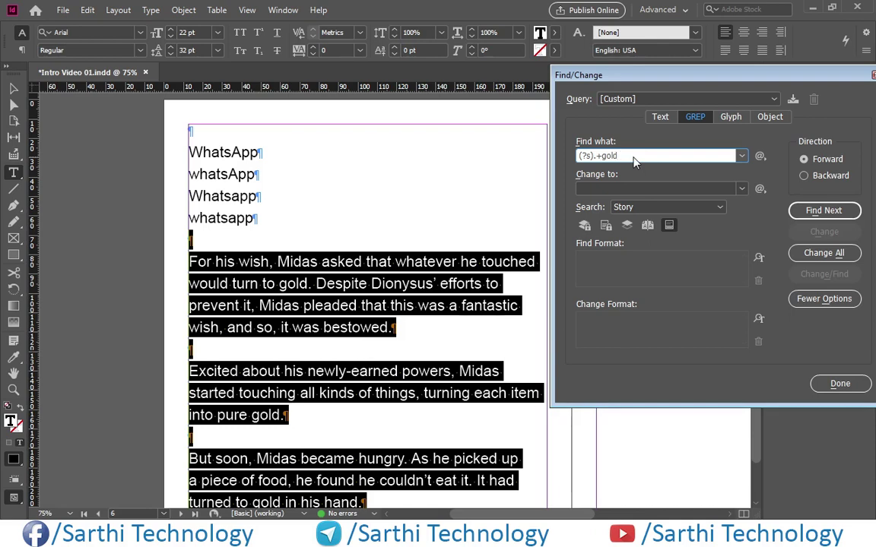
pyautogui.write('\\.')
pyautogui.click(211, 215)
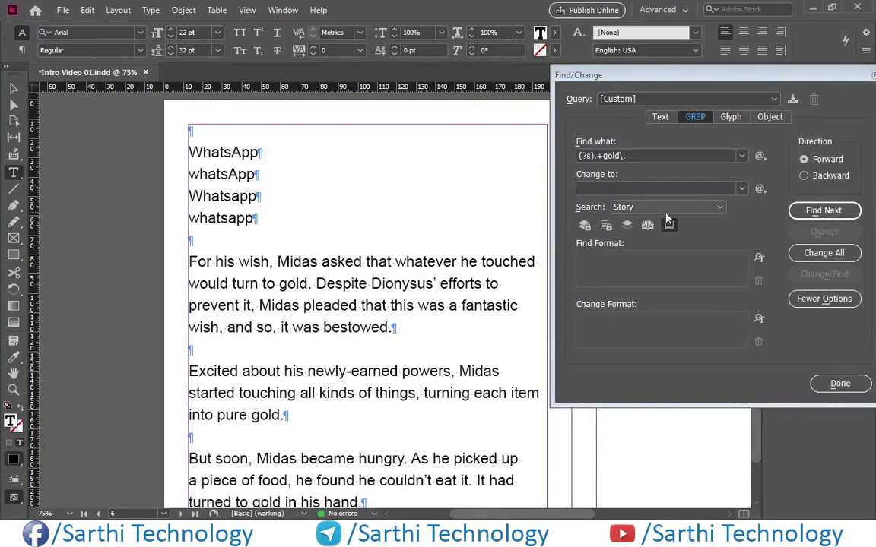
pyautogui.click(806, 211)
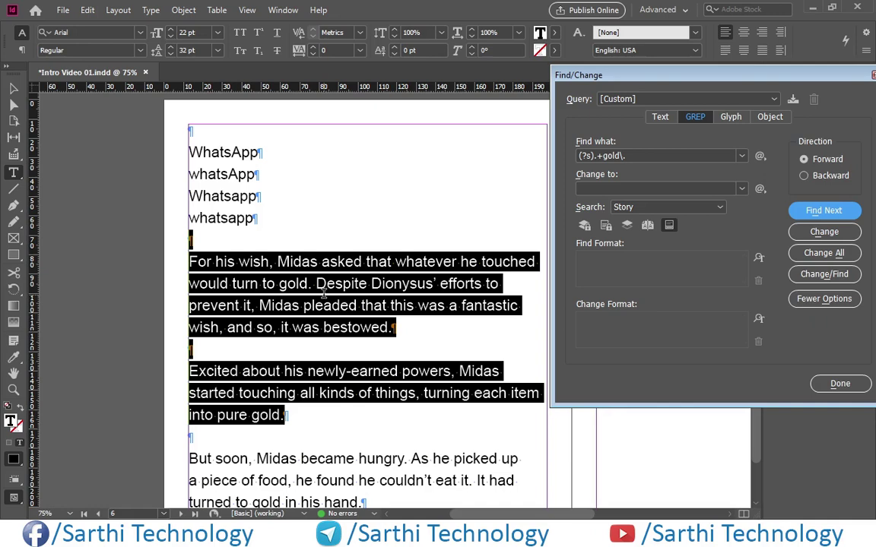
# Replace the search expression with .+ and insert the Beginning of Paragraph location before it so it reads ^.+
pyautogui.click(762, 155)
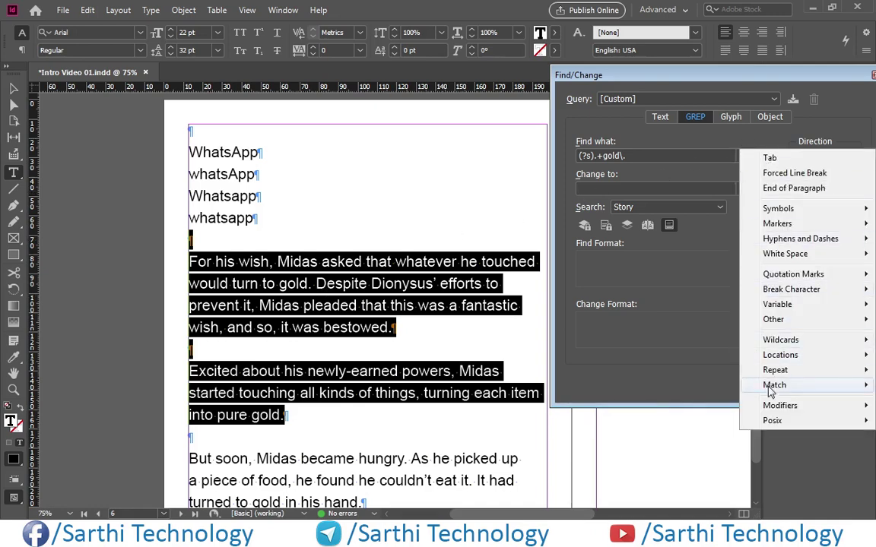
pyautogui.moveTo(776, 405)
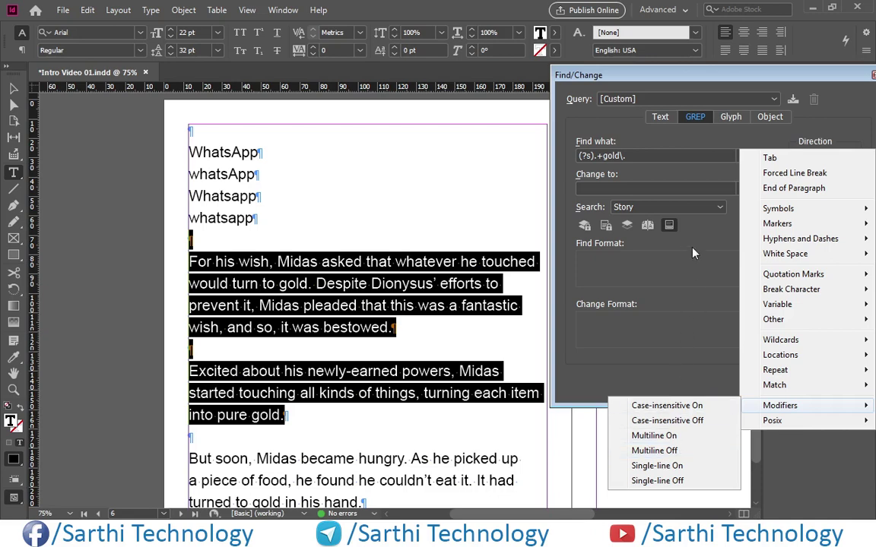
pyautogui.click(644, 156)
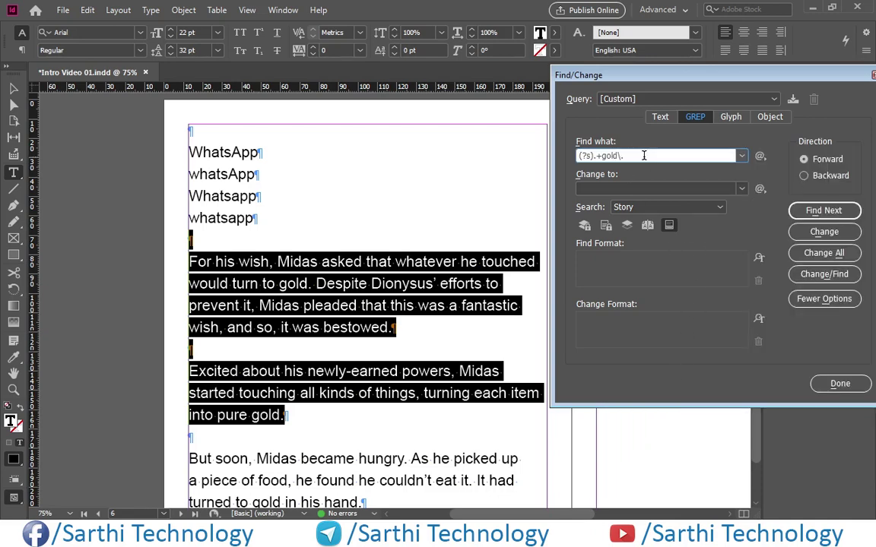
pyautogui.tripleClick(644, 156)
pyautogui.press('BackSpace')
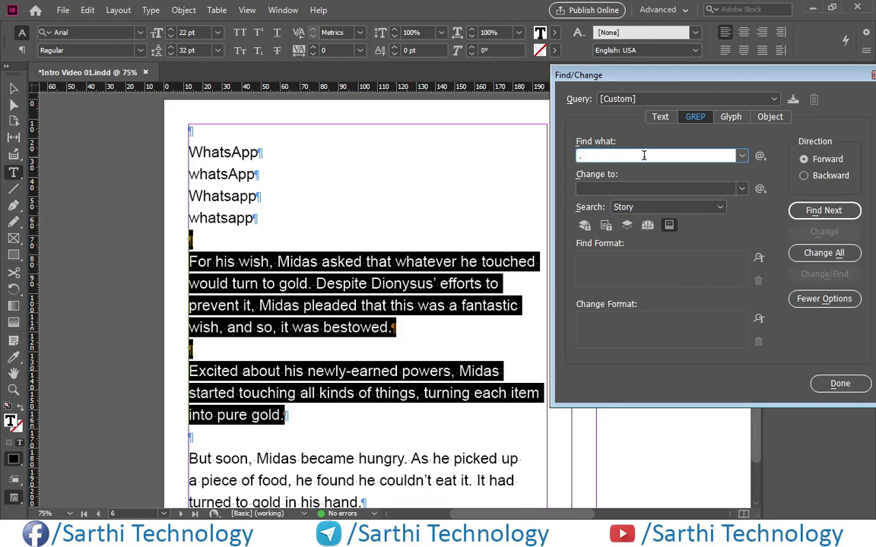
pyautogui.write('.+')
pyautogui.press('Home')
pyautogui.click(759, 156)
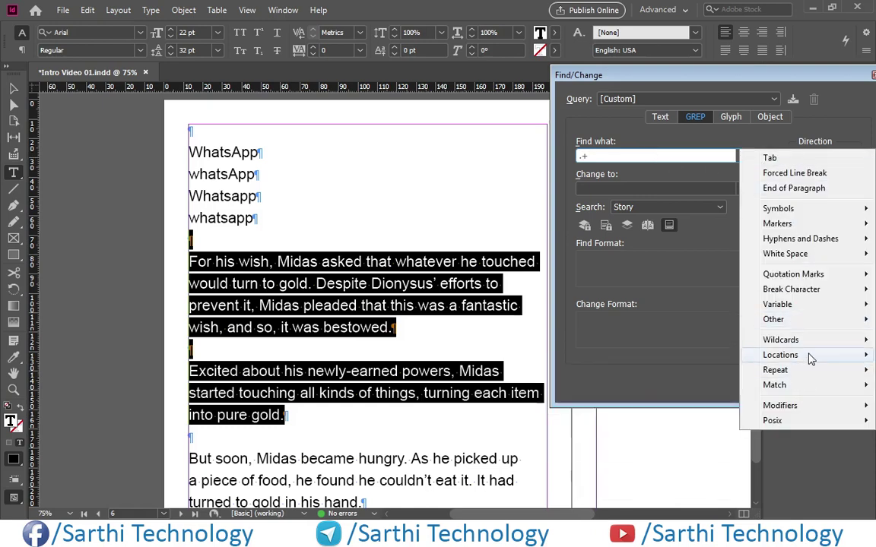
pyautogui.moveTo(772, 358)
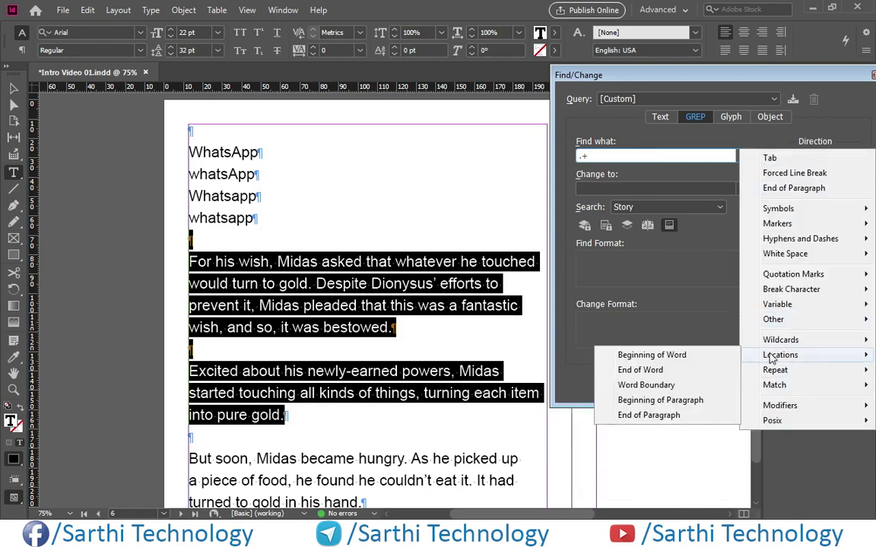
pyautogui.click(651, 404)
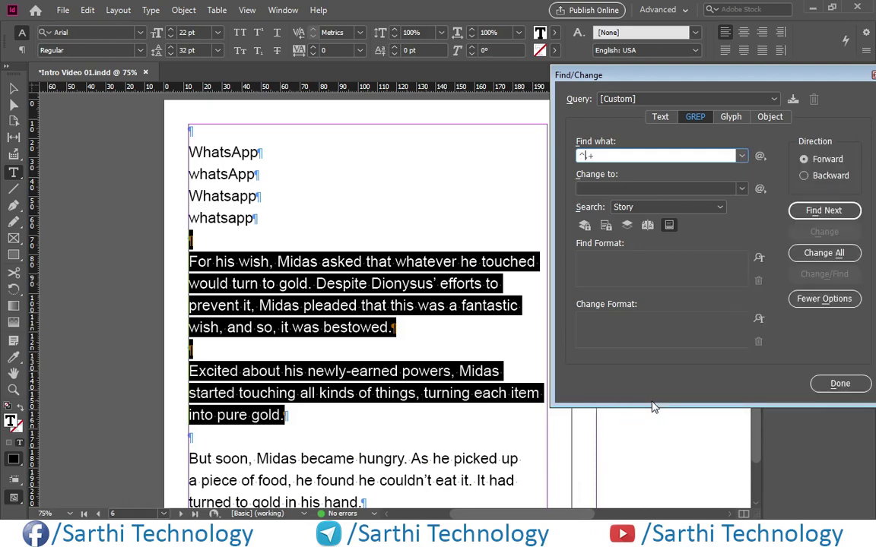
# Find two successive ^.+ matches starting from the empty paragraph below whatsapp
pyautogui.click(282, 267)
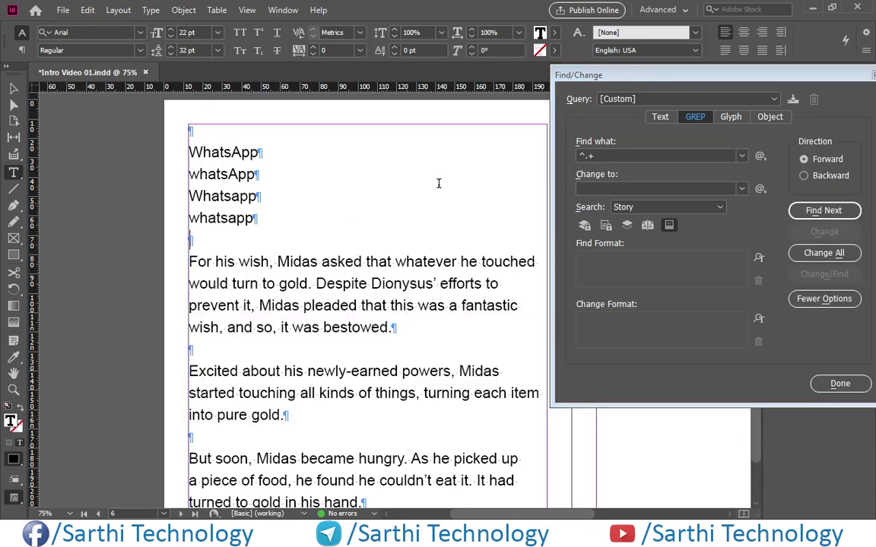
pyautogui.click(818, 212)
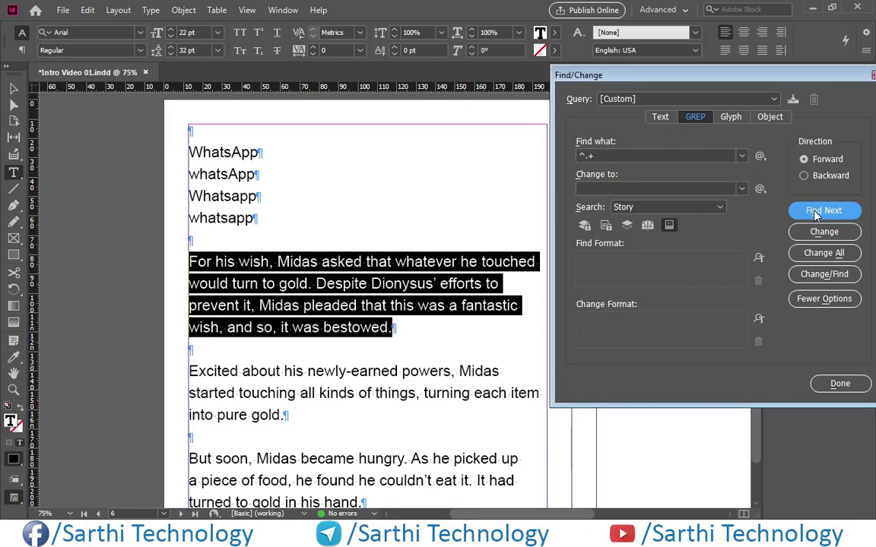
pyautogui.click(815, 213)
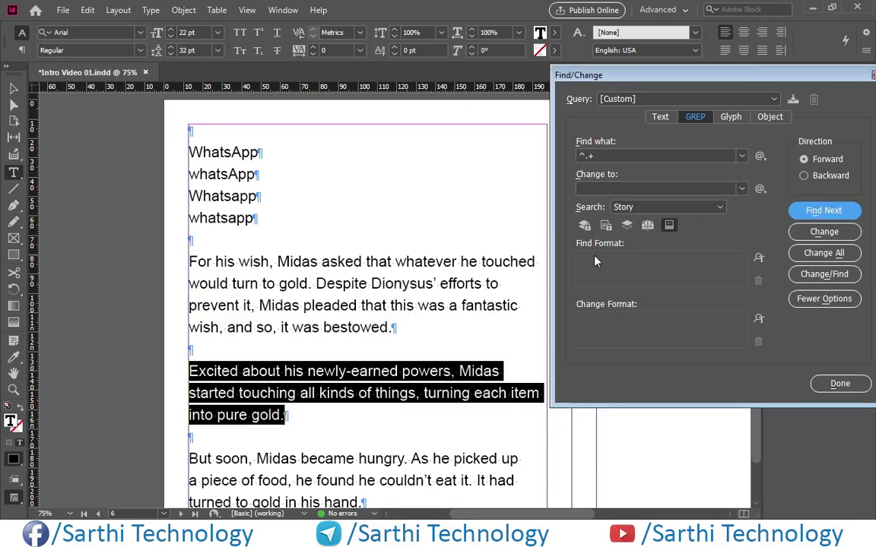
# Search twice for ^.+ with the cursor placed in the middle of the paragraph starting "For his wish"
pyautogui.click(371, 283)
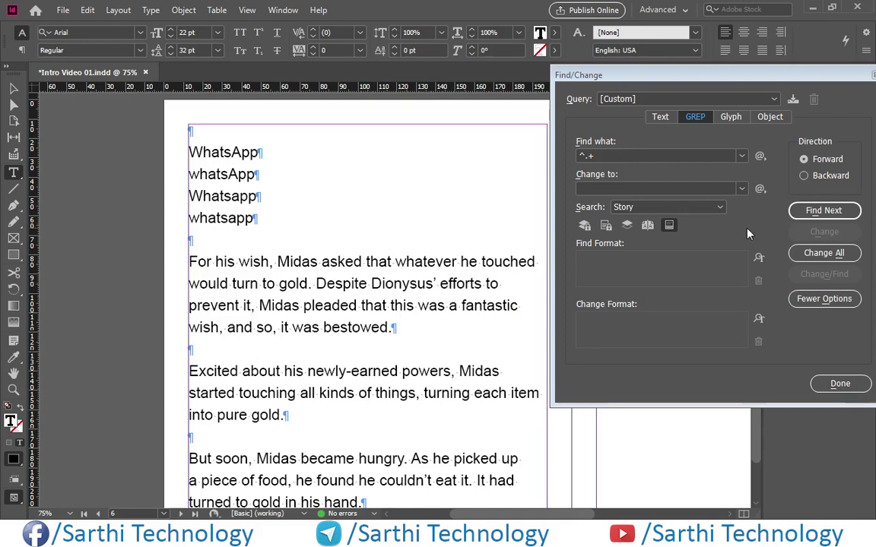
pyautogui.click(815, 210)
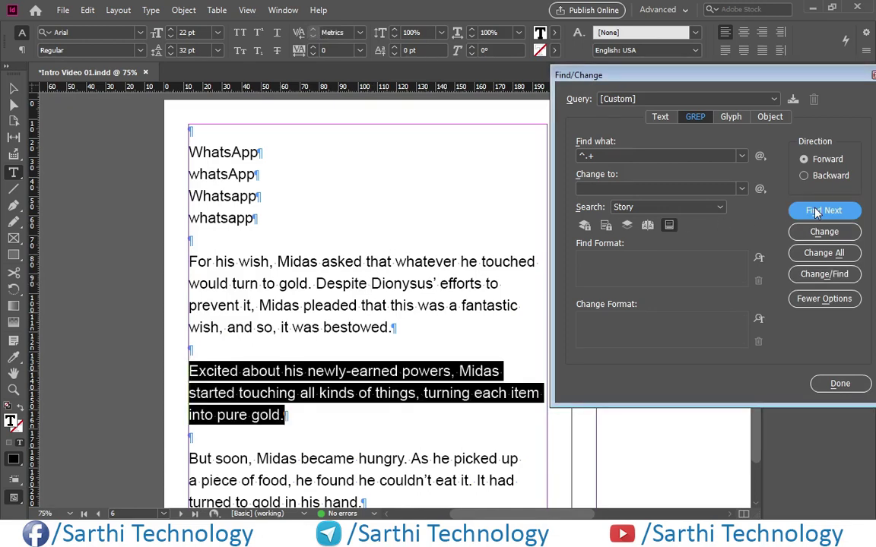
pyautogui.click(354, 284)
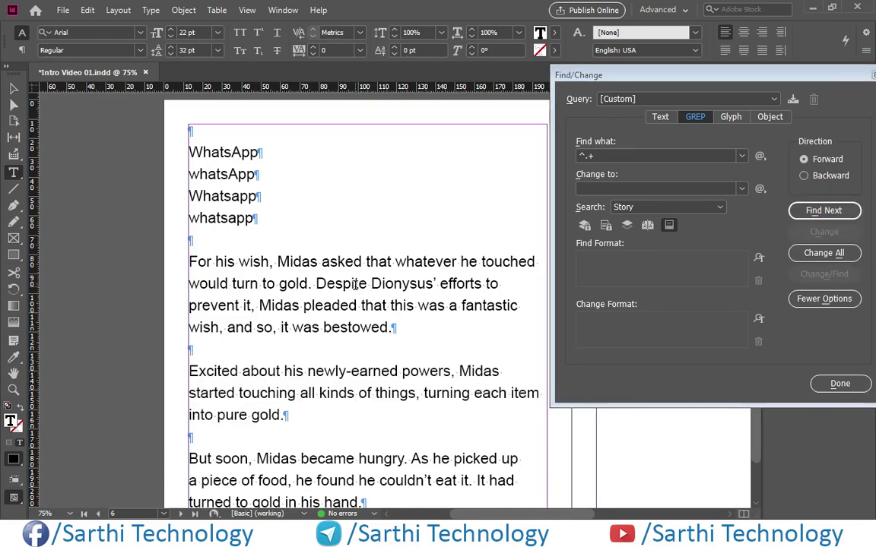
pyautogui.click(810, 214)
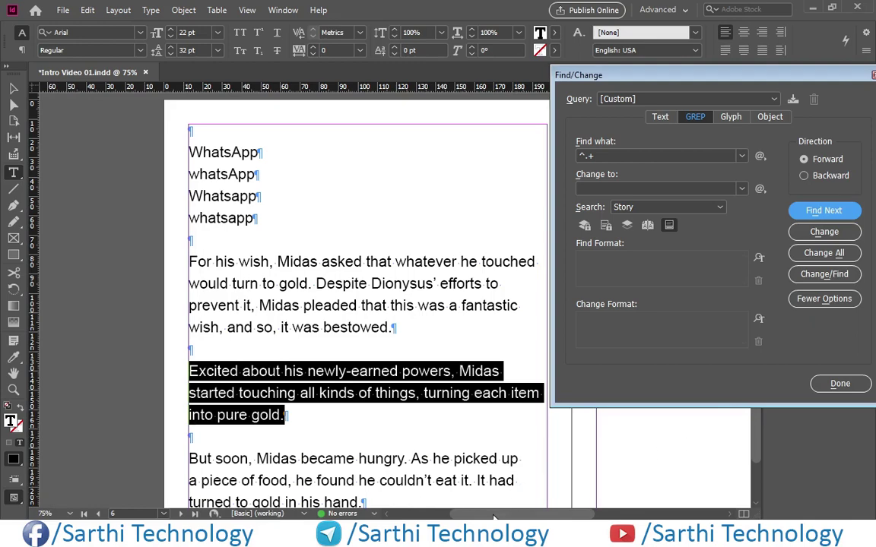
# On page 7, place the cursor inside the first paragraph and find the next ^.+ match
pyautogui.moveTo(494, 517); pyautogui.dragTo(510, 517)
pyautogui.hscroll(8, 326, 417)
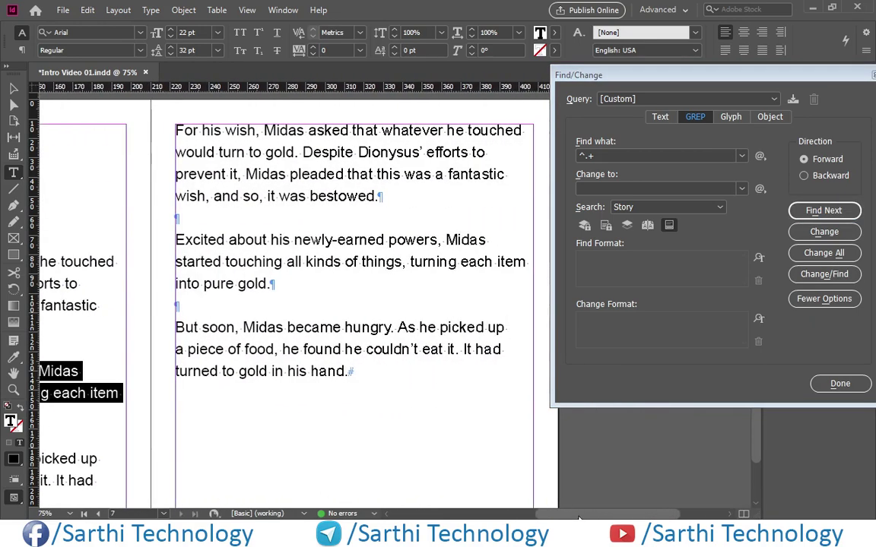
pyautogui.click(291, 173)
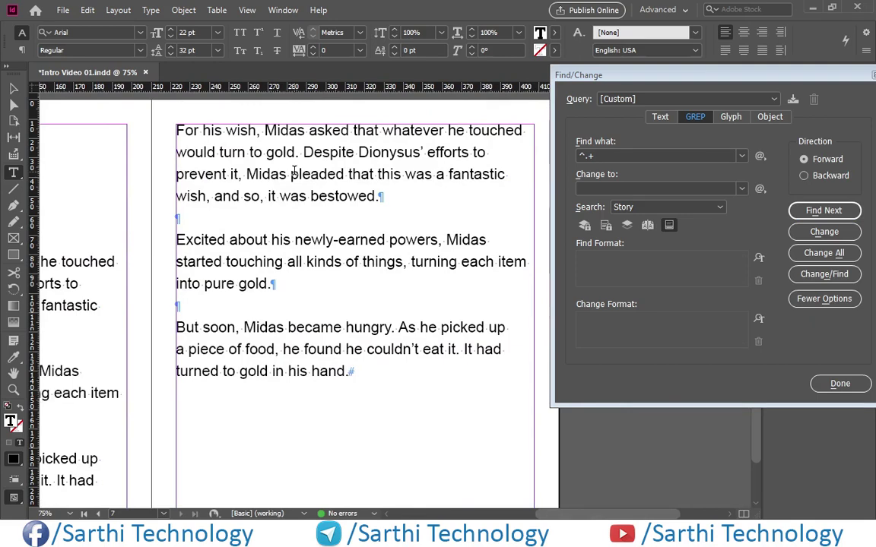
pyautogui.click(819, 212)
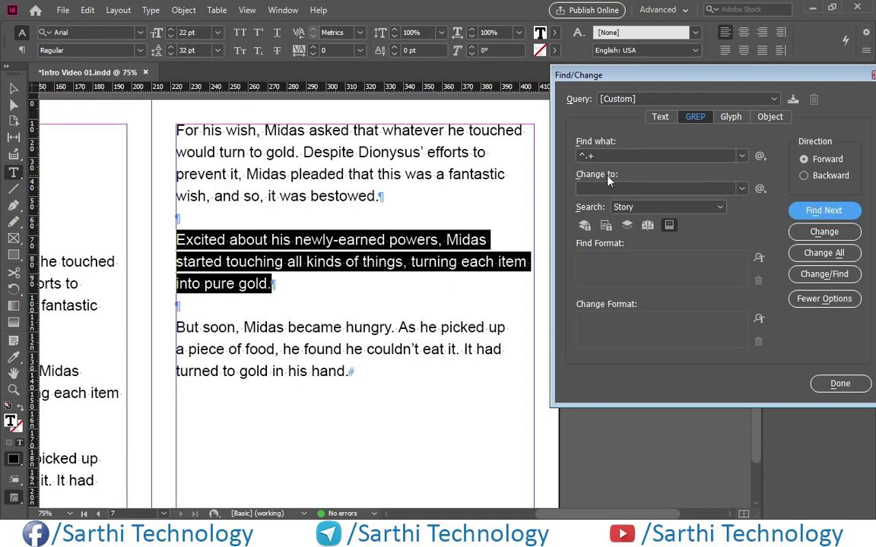
# Insert the Multiline Off modifier before ^.+ and search for (?-m)^.+ from the empty paragraph below page 7's first paragraph
pyautogui.click(627, 154)
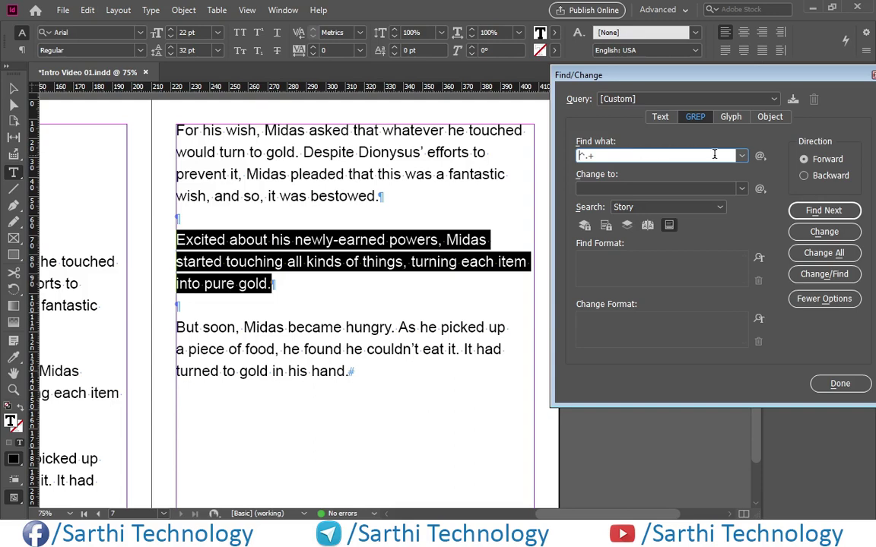
pyautogui.click(759, 160)
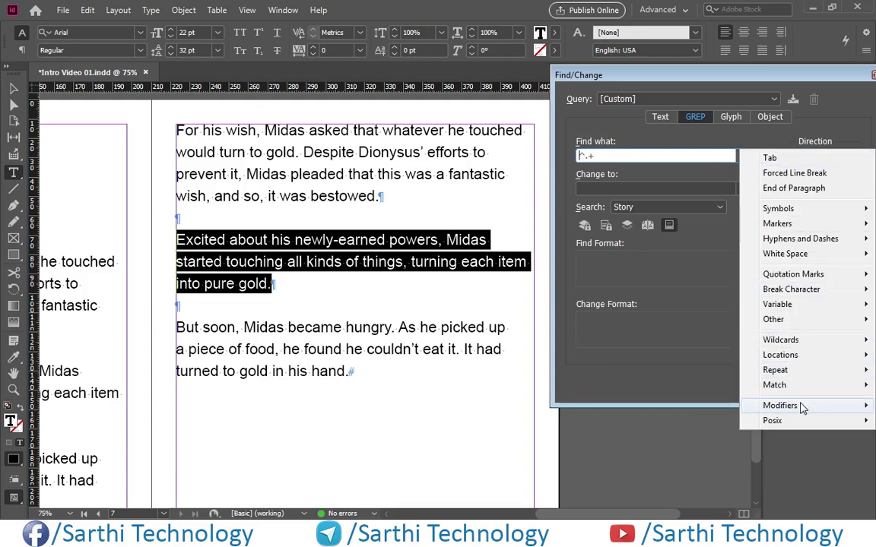
pyautogui.moveTo(802, 406)
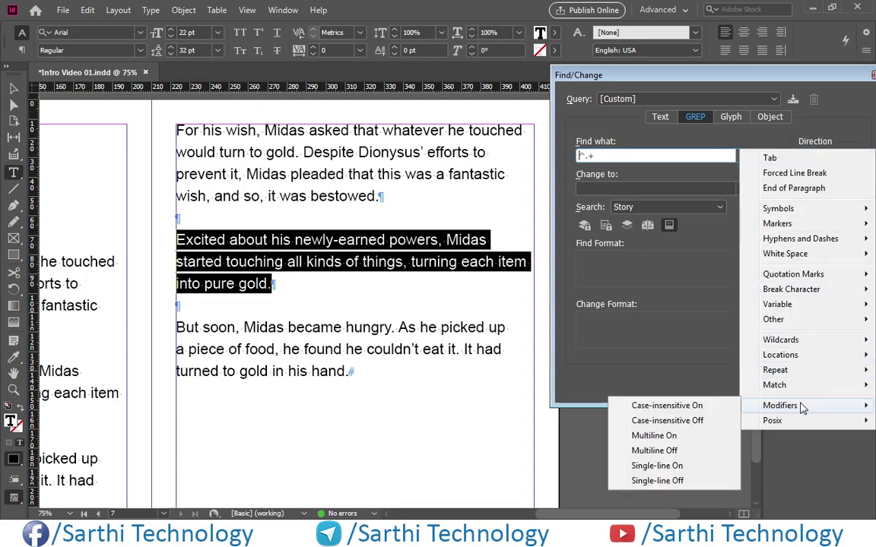
pyautogui.click(655, 450)
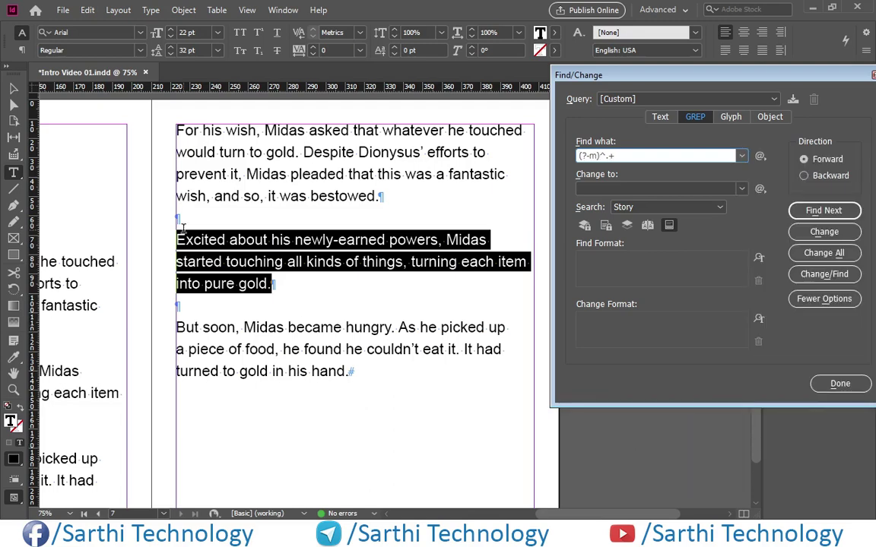
pyautogui.click(224, 218)
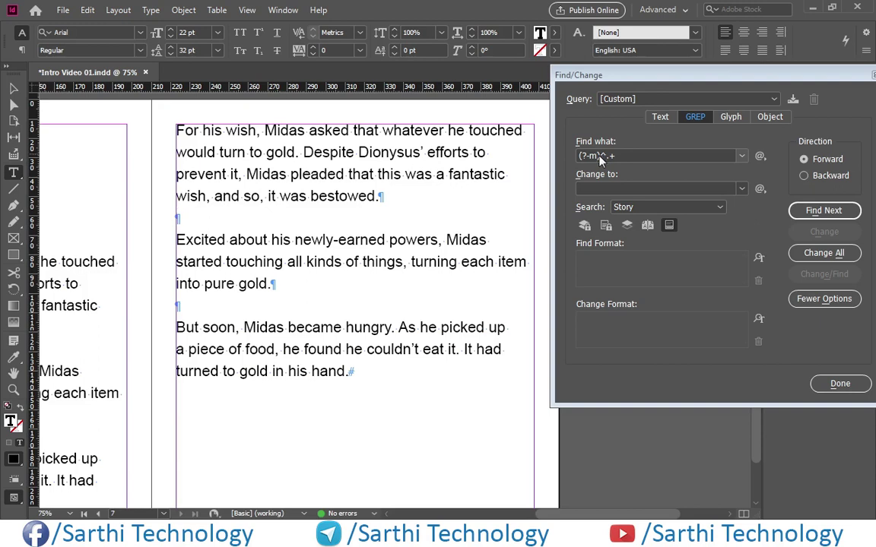
pyautogui.click(798, 211)
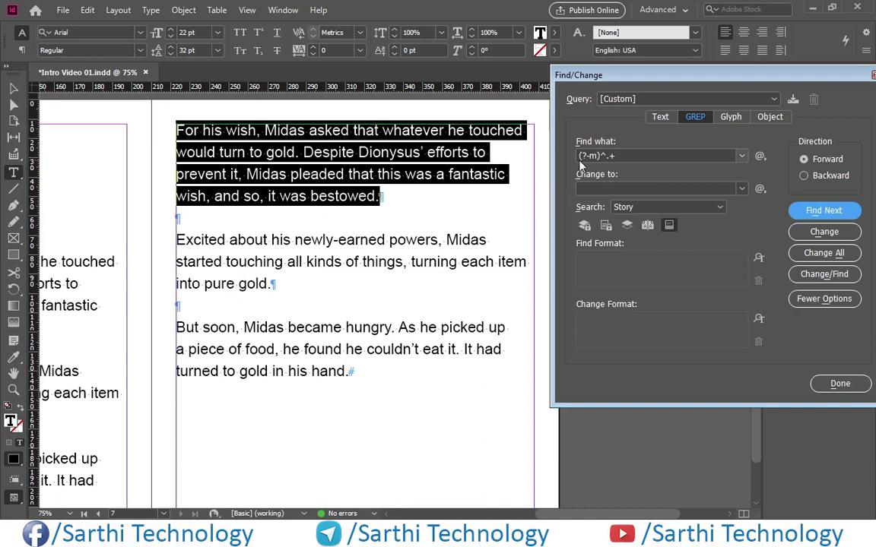
# Remove the Multiline Off modifier and the beginning-of-paragraph caret from the GREP search expression, leaving only .+
pyautogui.click(619, 156)
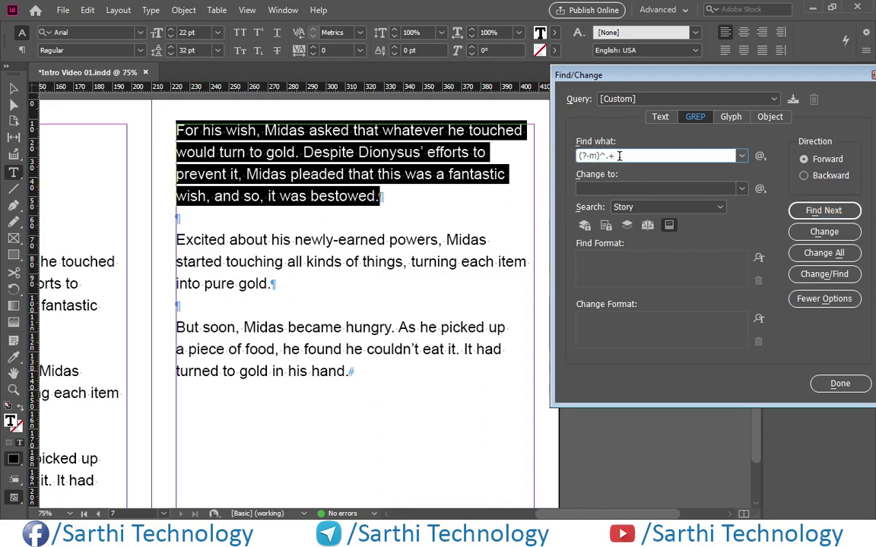
pyautogui.press('Left')
pyautogui.press('BackSpace')
pyautogui.press('BackSpace')
pyautogui.press('BackSpace')
pyautogui.press('BackSpace')
pyautogui.press('BackSpace')
pyautogui.press('BackSpace')
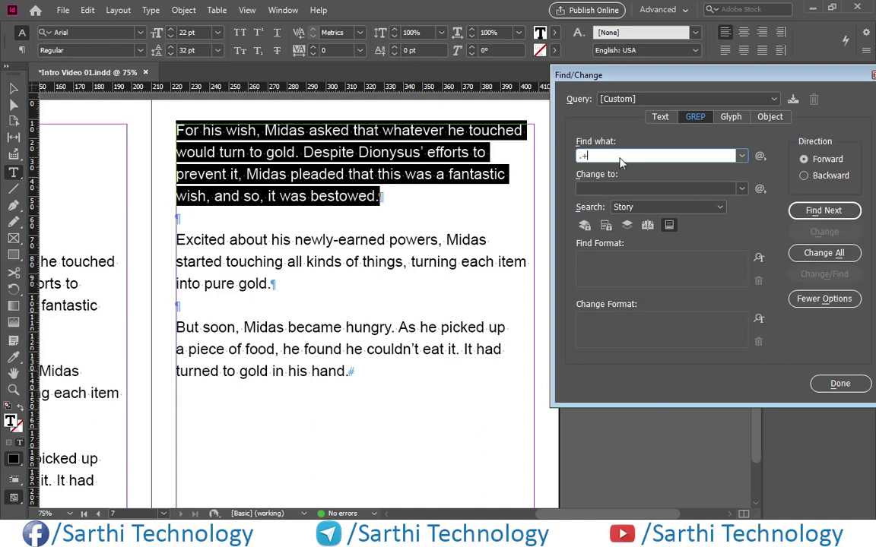
# Append the End of Paragraph location code to the search expression so it reads .+$
pyautogui.press('End')
pyautogui.click(761, 157)
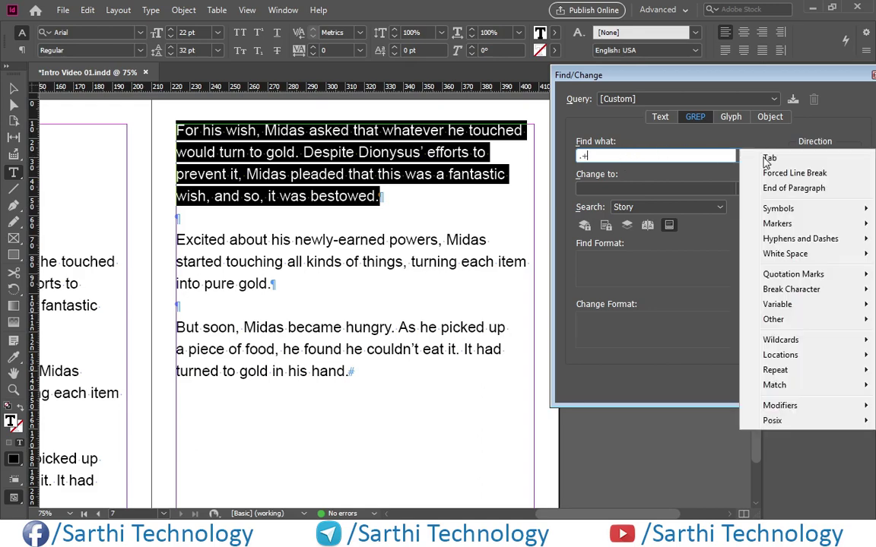
pyautogui.moveTo(760, 389)
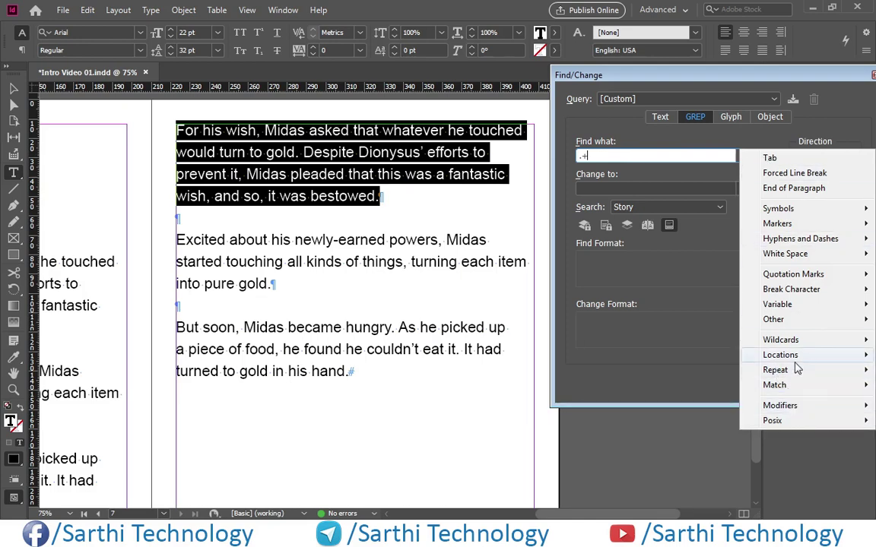
pyautogui.moveTo(779, 355)
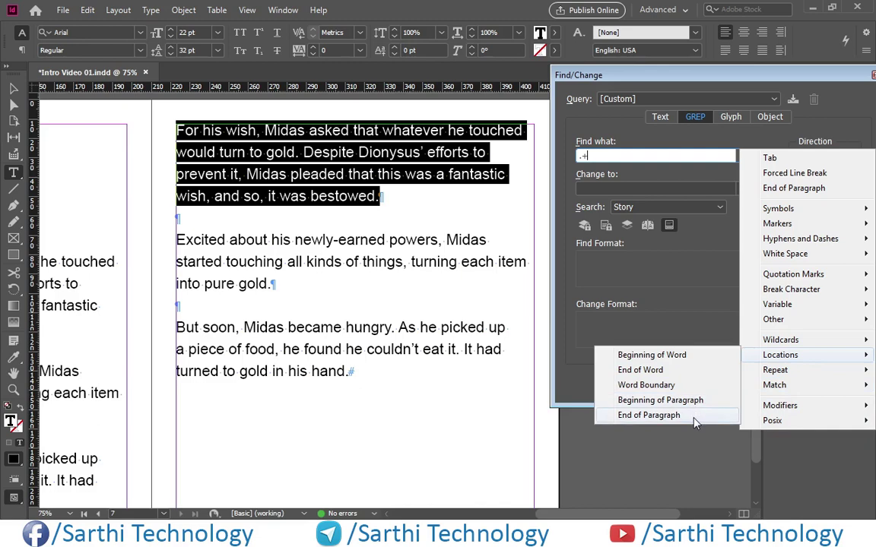
pyautogui.click(646, 415)
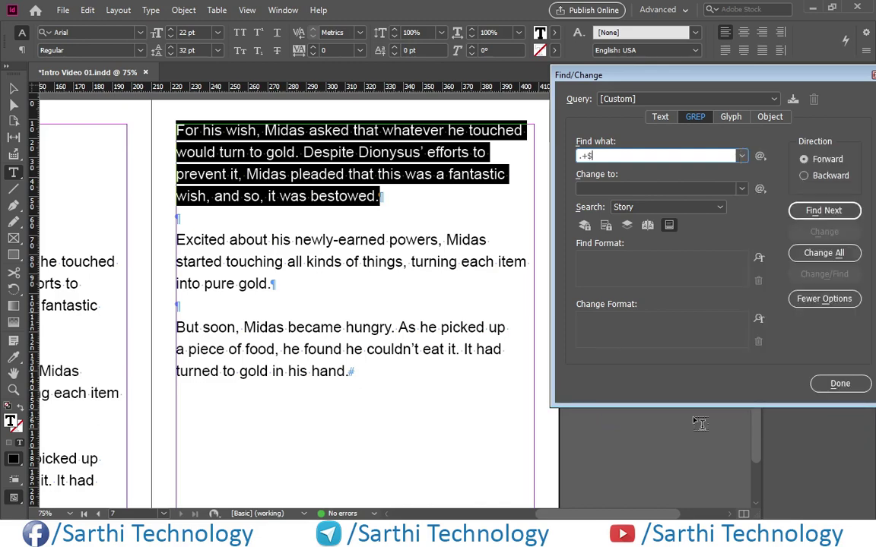
# Find two successive .+$ matches starting from the empty paragraph below page 7's first paragraph
pyautogui.click(286, 204)
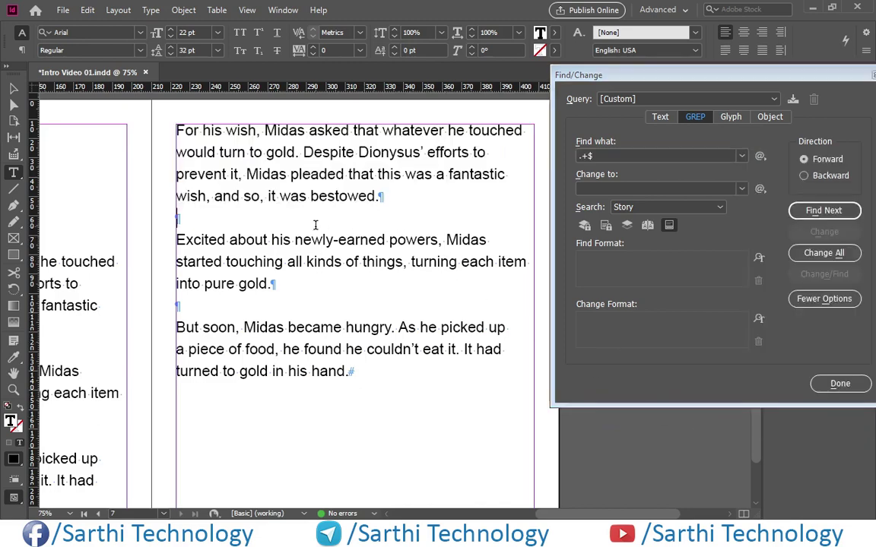
pyautogui.click(798, 216)
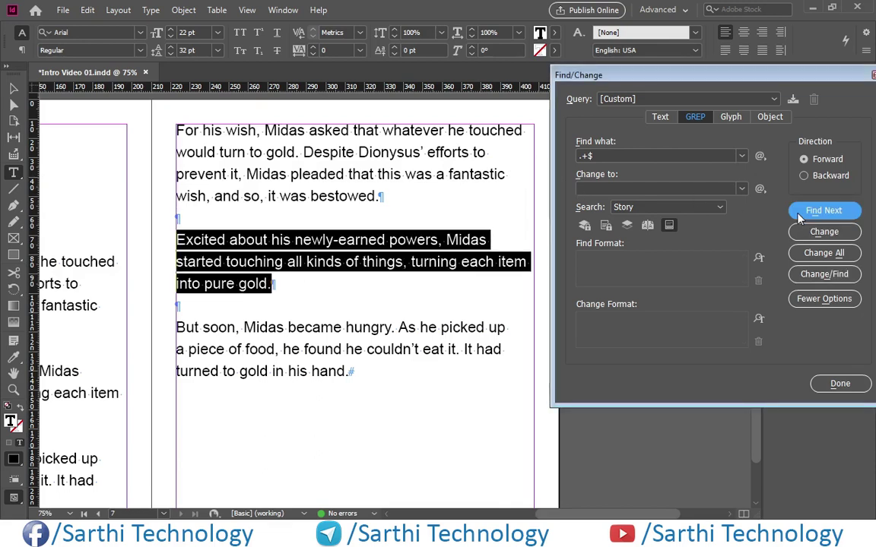
pyautogui.click(798, 216)
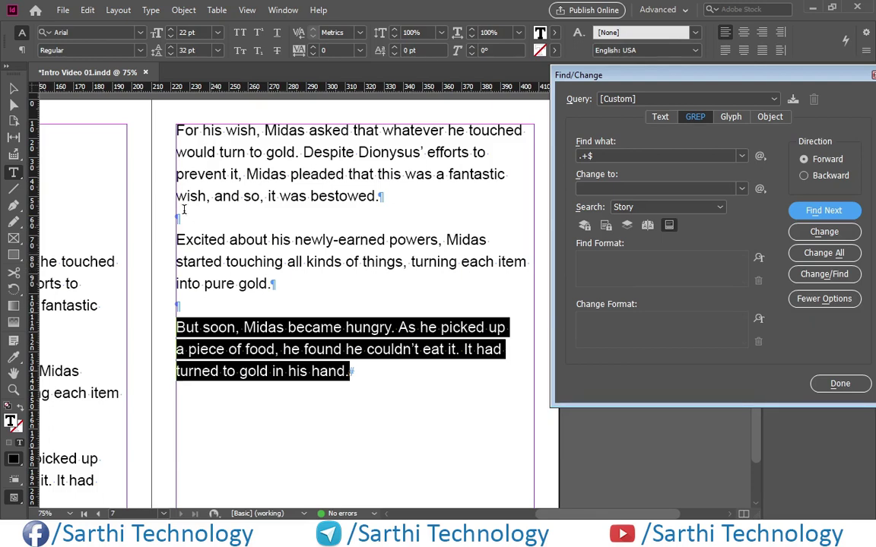
# Insert the Multiline Off modifier before .+$ and search for (?-m).+$ from the empty paragraph below page 7's first paragraph
pyautogui.click(220, 216)
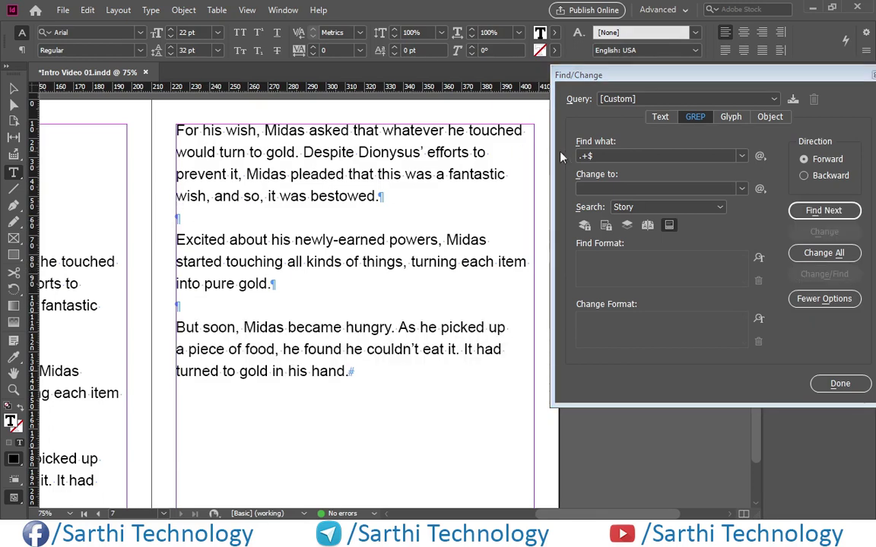
pyautogui.click(605, 153)
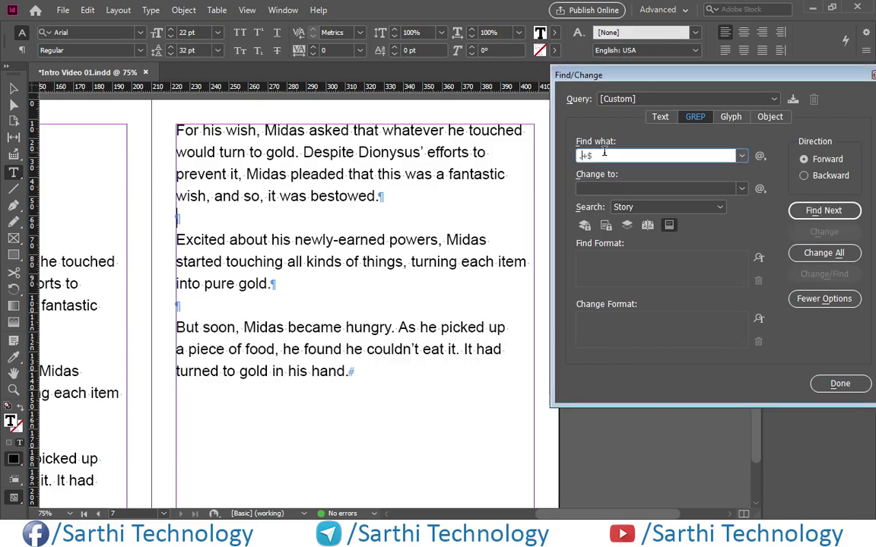
pyautogui.click(760, 157)
pyautogui.moveTo(790, 409)
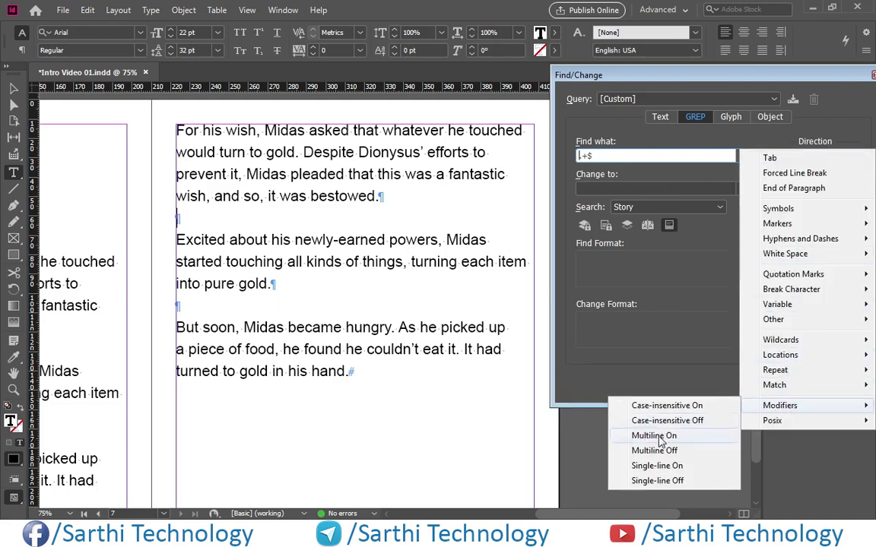
pyautogui.click(654, 451)
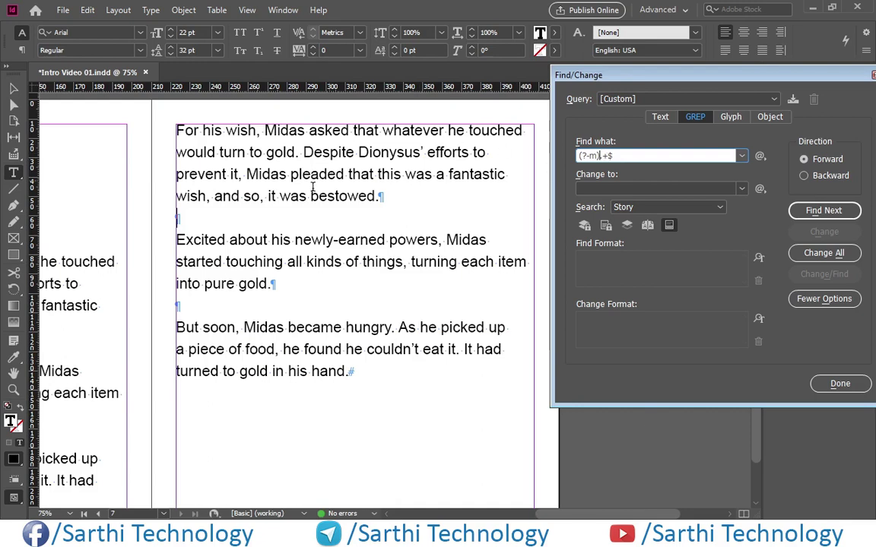
pyautogui.click(188, 218)
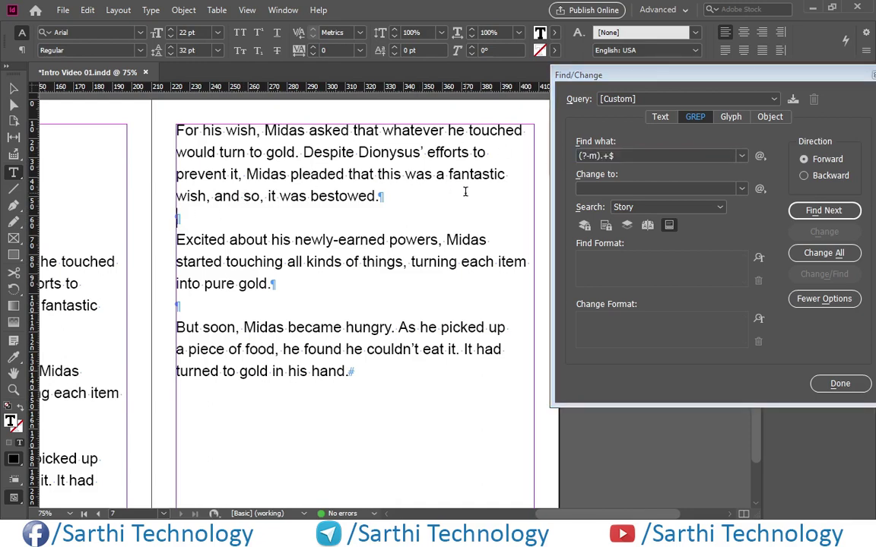
pyautogui.click(821, 211)
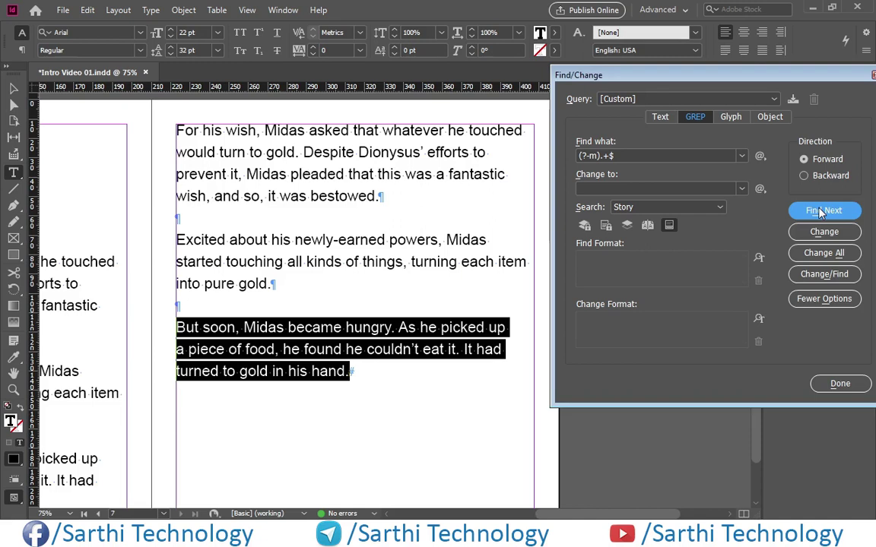